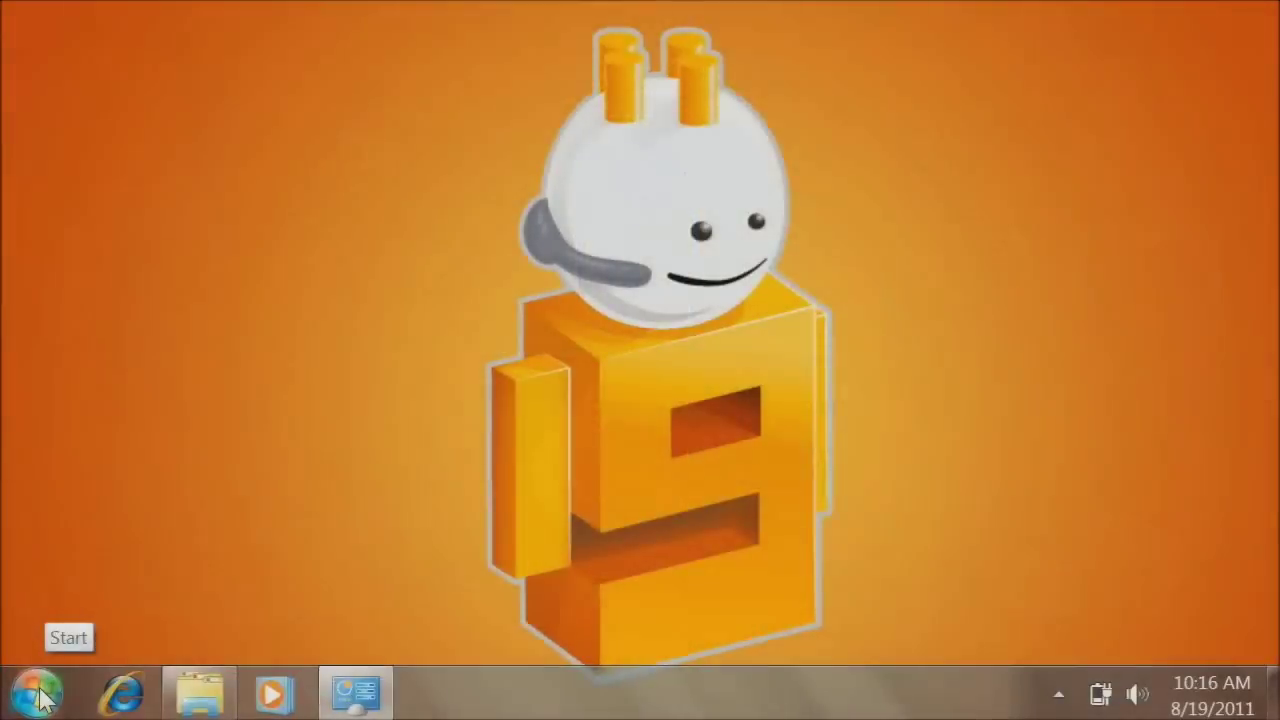
Search the Start menu for 'speech' to list Windows Speech Recognition
left_click(37, 693)
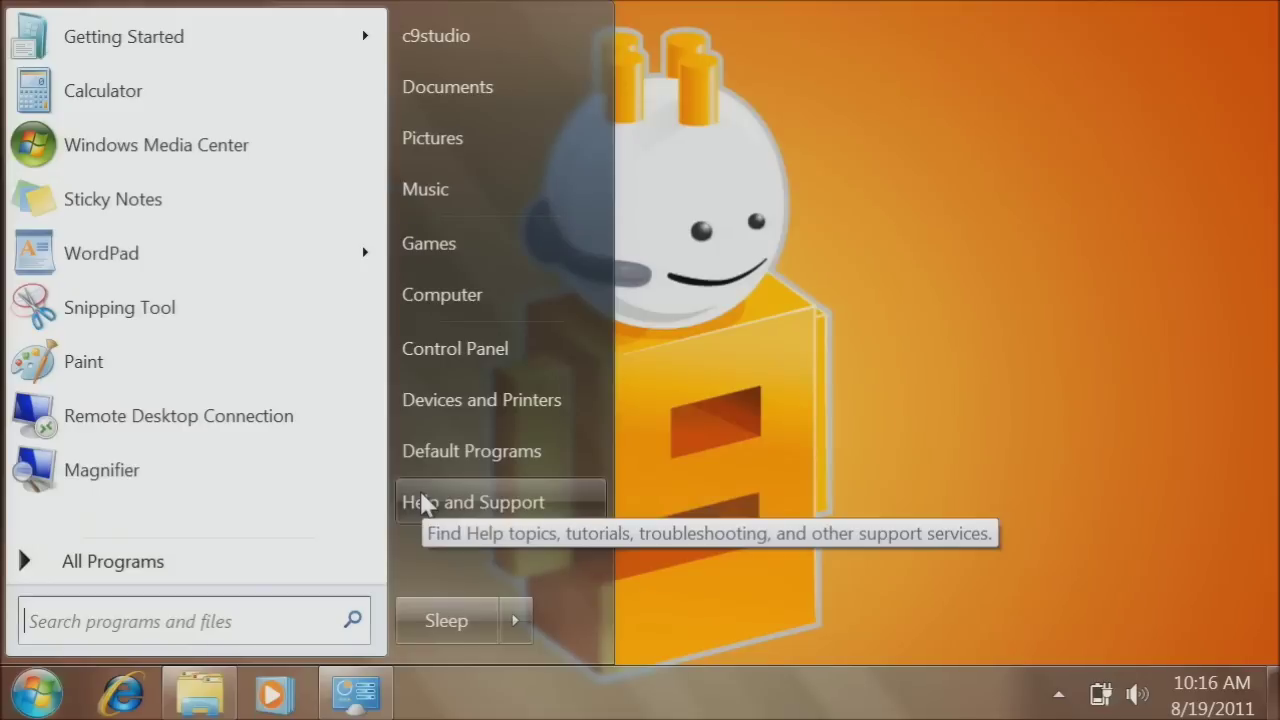
type("speech")
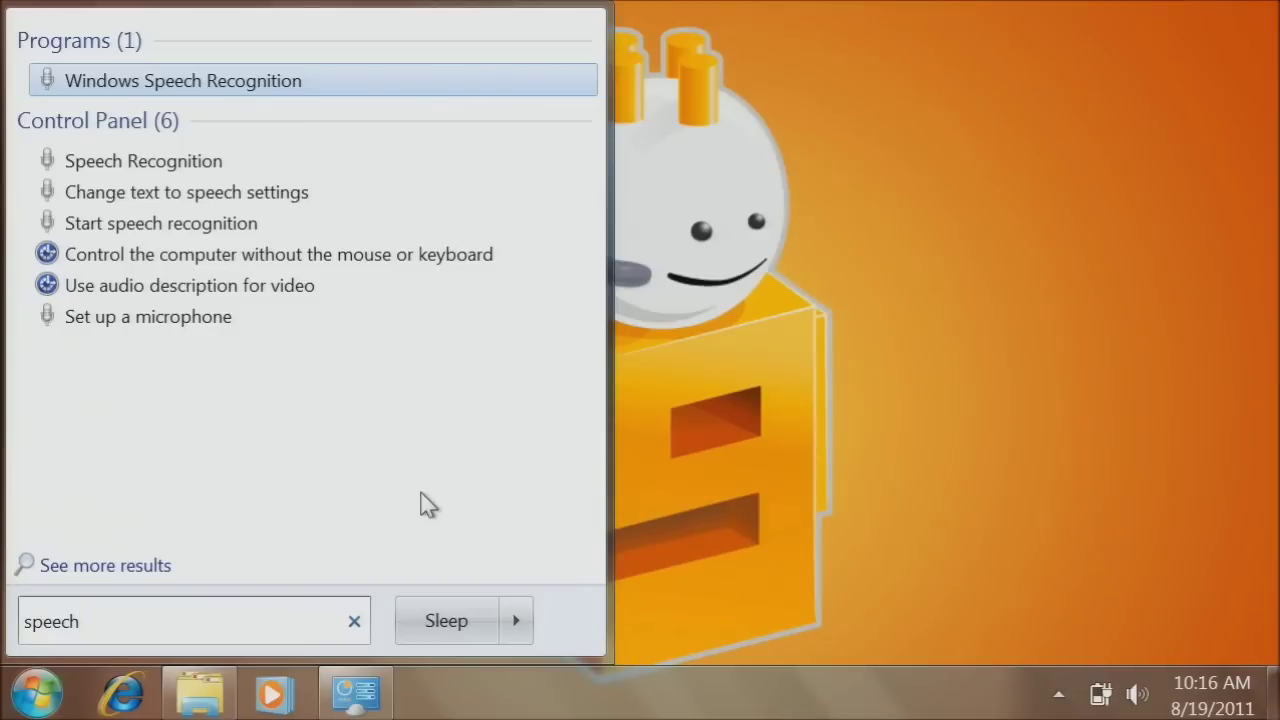
Run the highlighted Windows Speech Recognition result to start its setup
key("Return")
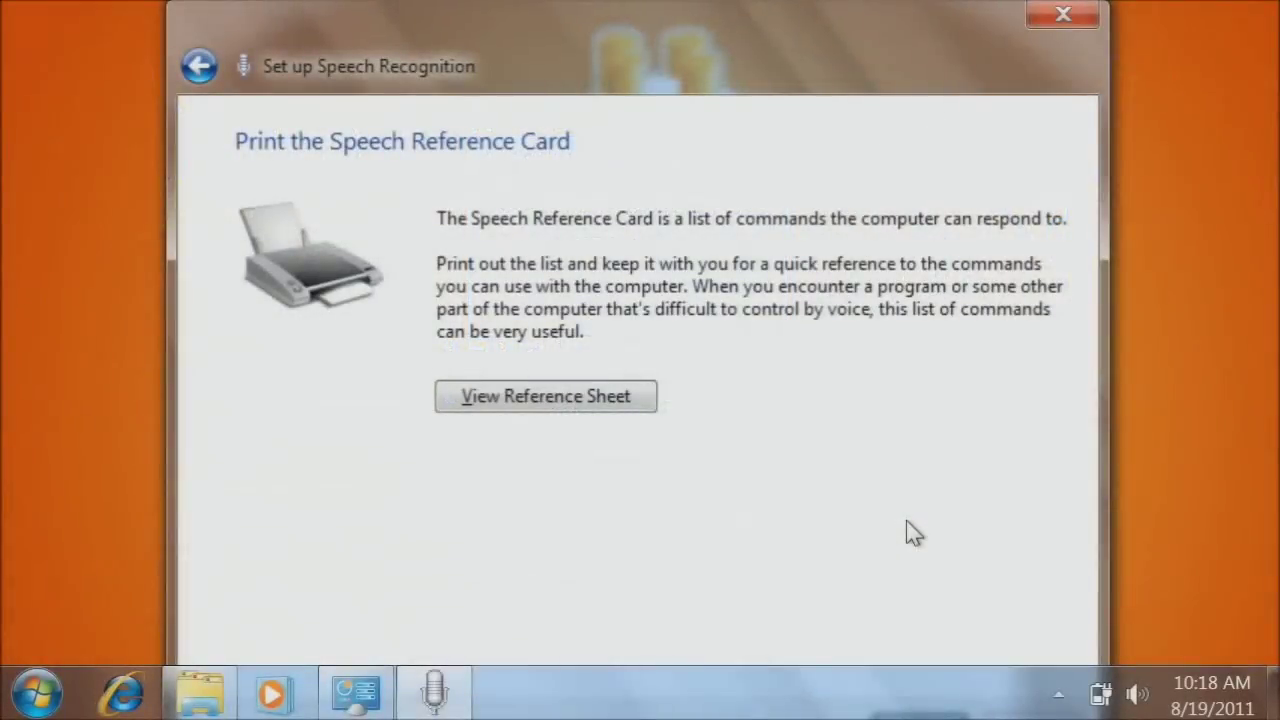
Advance the speech setup from the Reference Card page to the Run at startup page
key("Return")
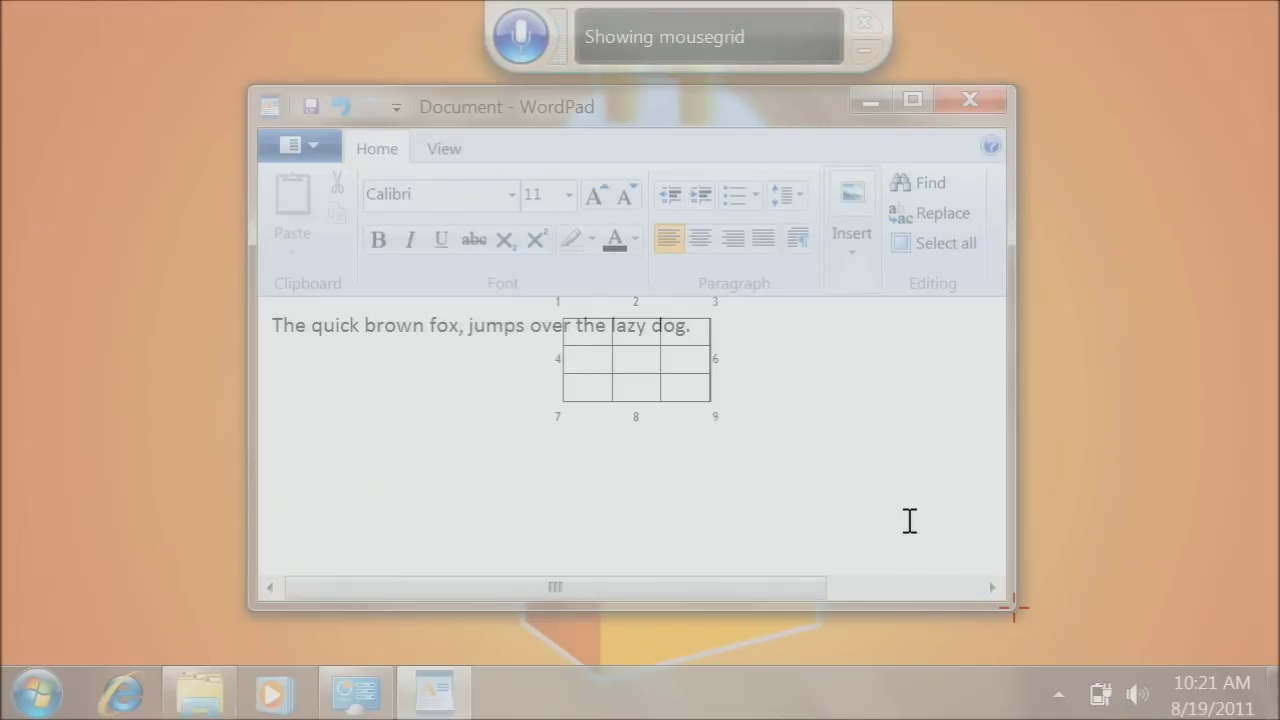
Drag WordPad's bottom-right corner up and left so the ribbon collapses into compact groups
left_click_drag(1012, 606, 640, 365)
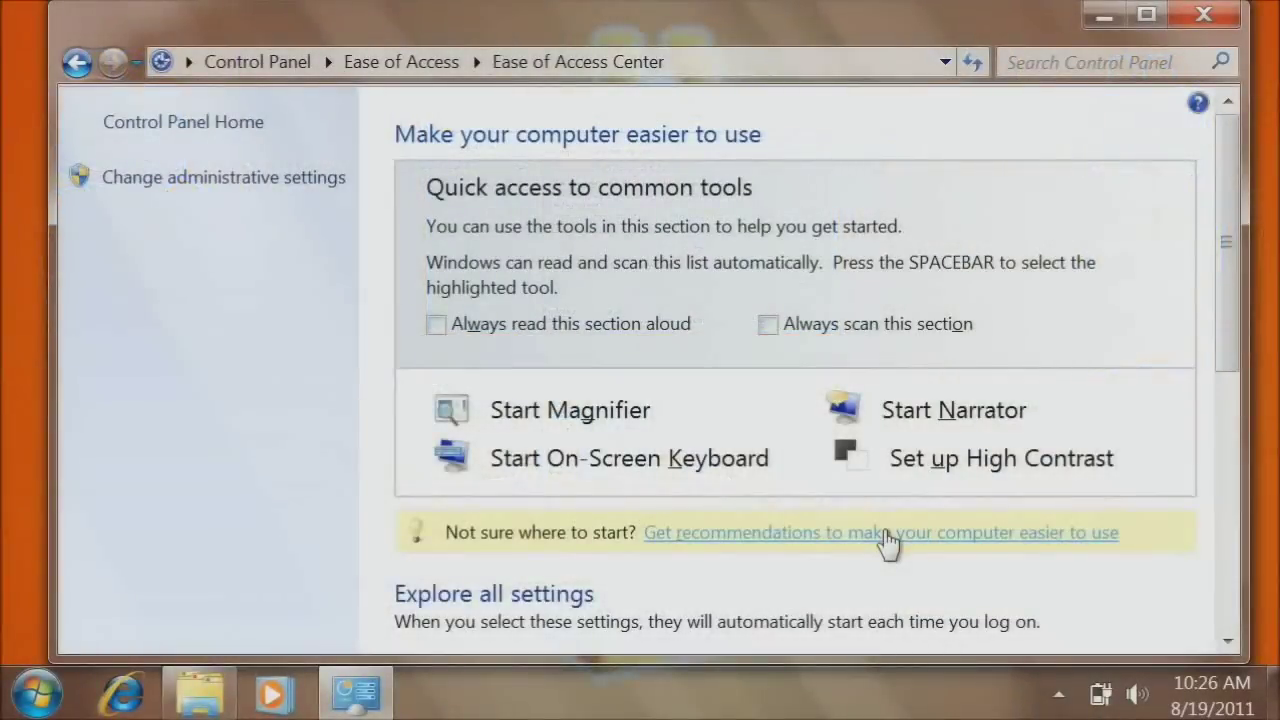
Start the recommendations questionnaire and mark that images and text on TV are hard to see
left_click(886, 535)
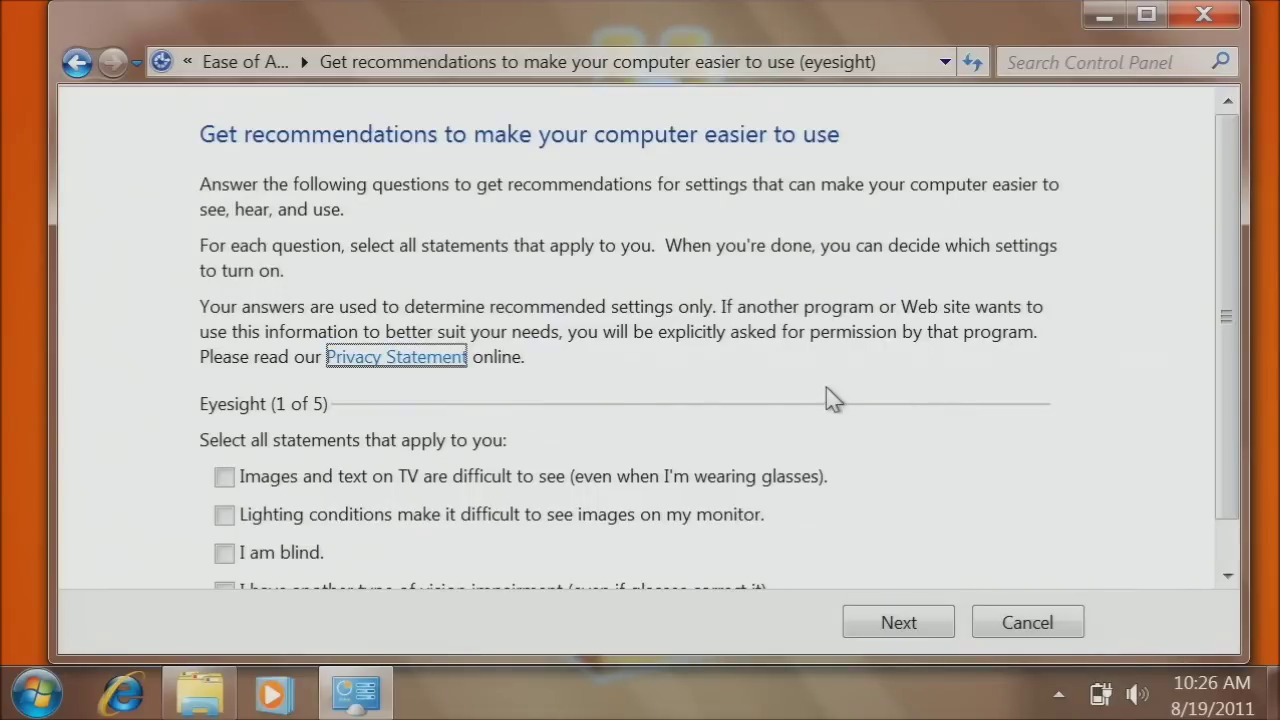
scroll(810, 399, "down", 1)
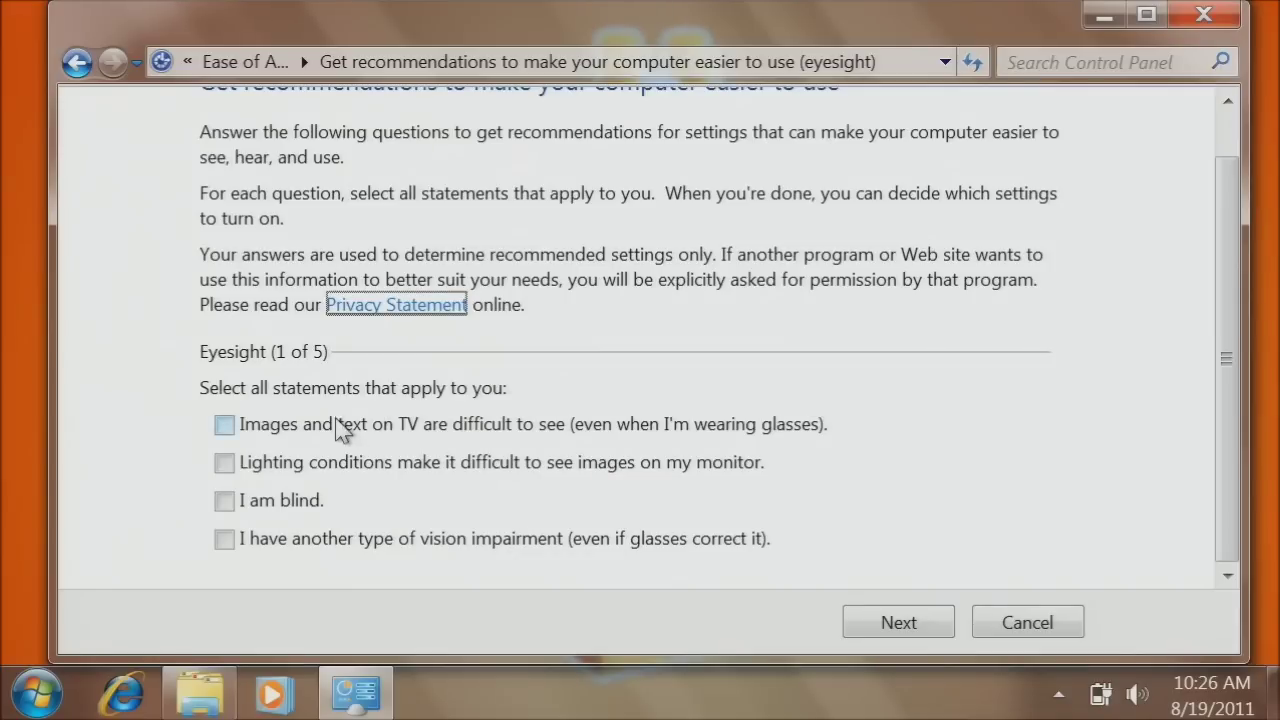
left_click(225, 425)
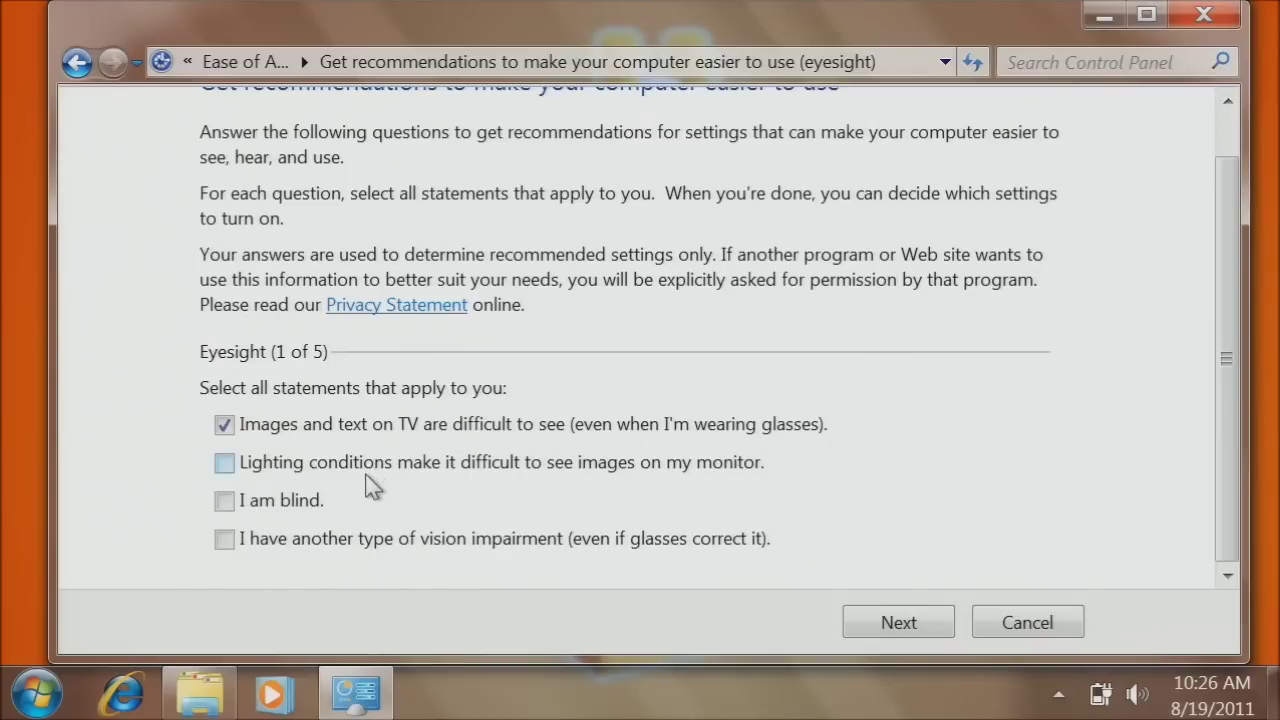
Mark that conversations are hard to hear, then finish the remaining pages to get recommended settings
left_click(918, 624)
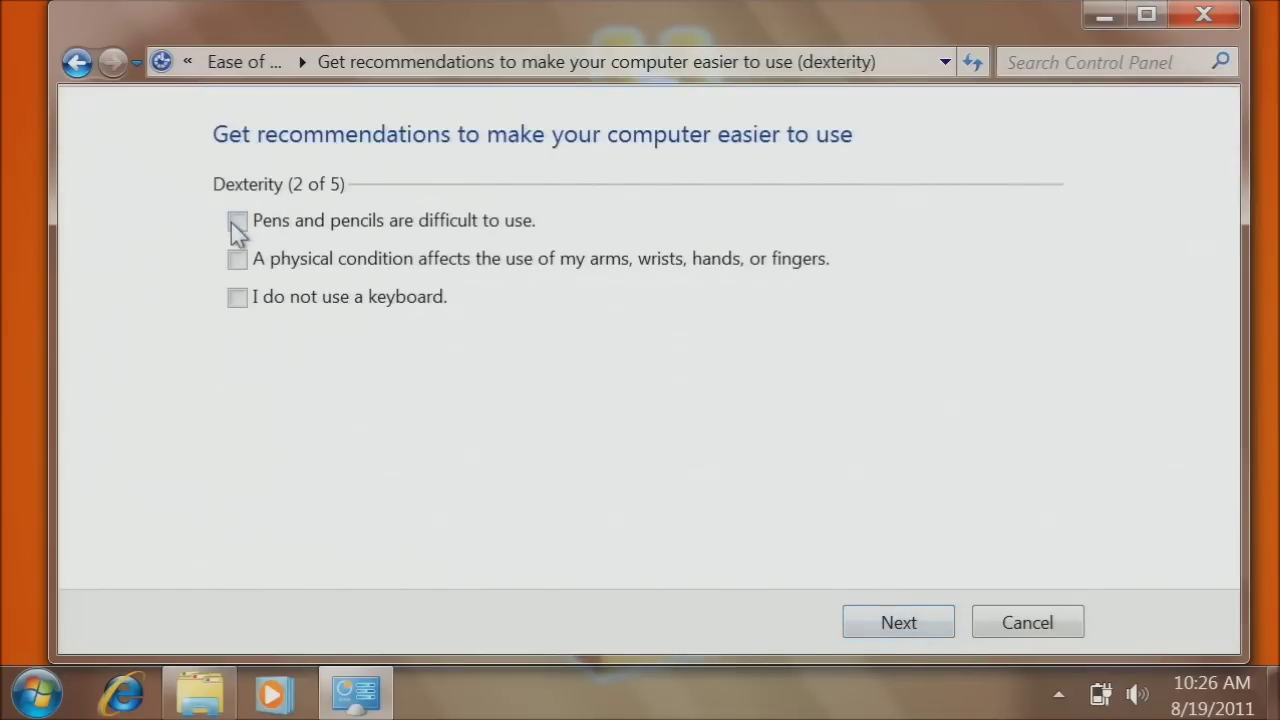
left_click(900, 640)
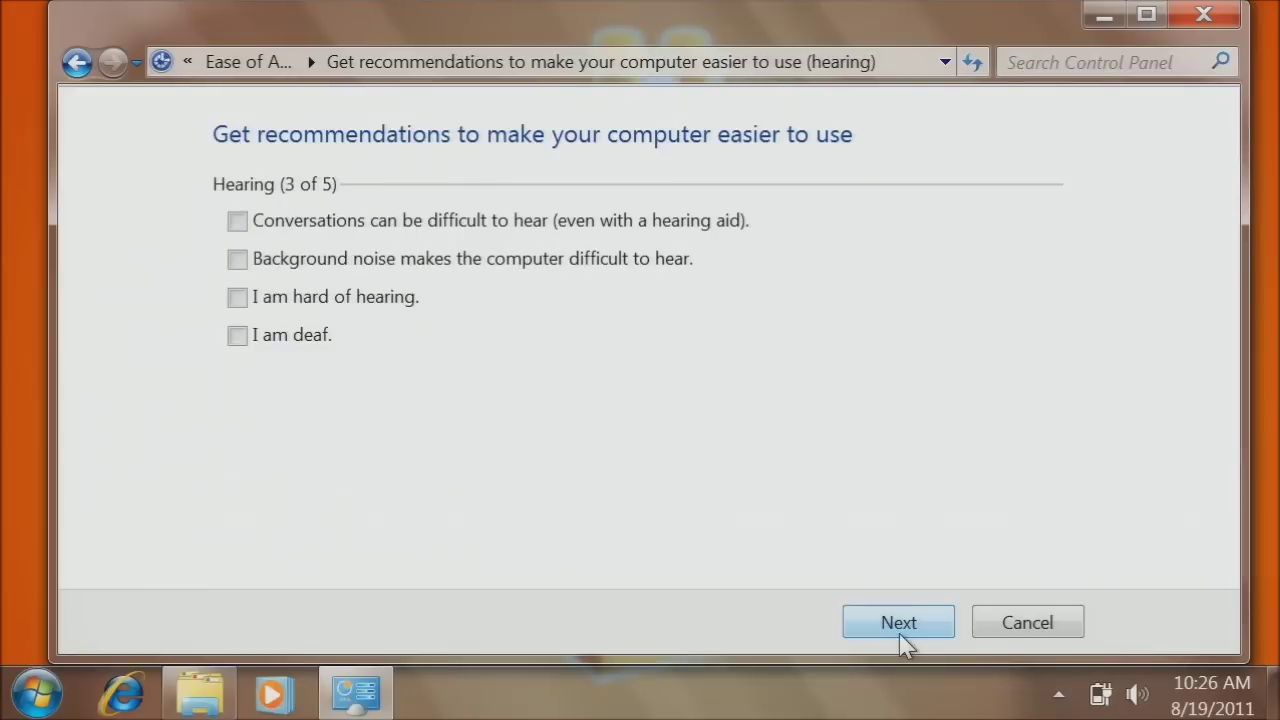
left_click(240, 221)
left_click(916, 622)
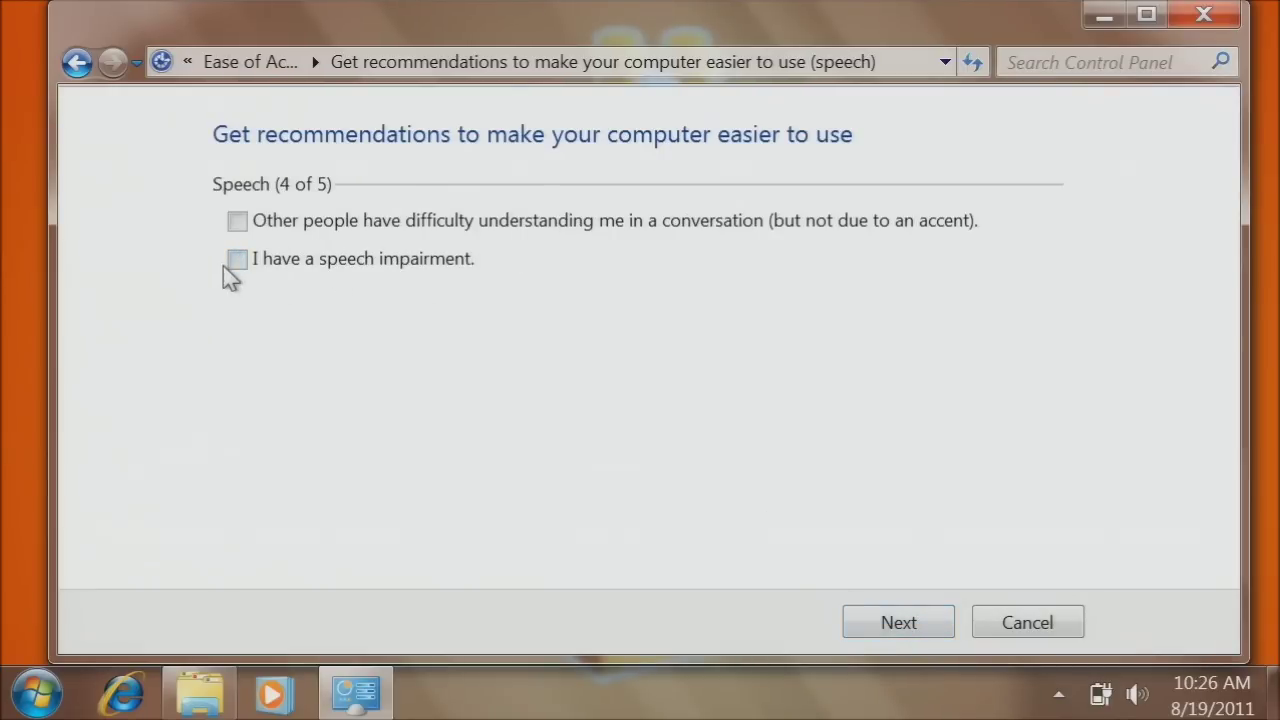
left_click(917, 618)
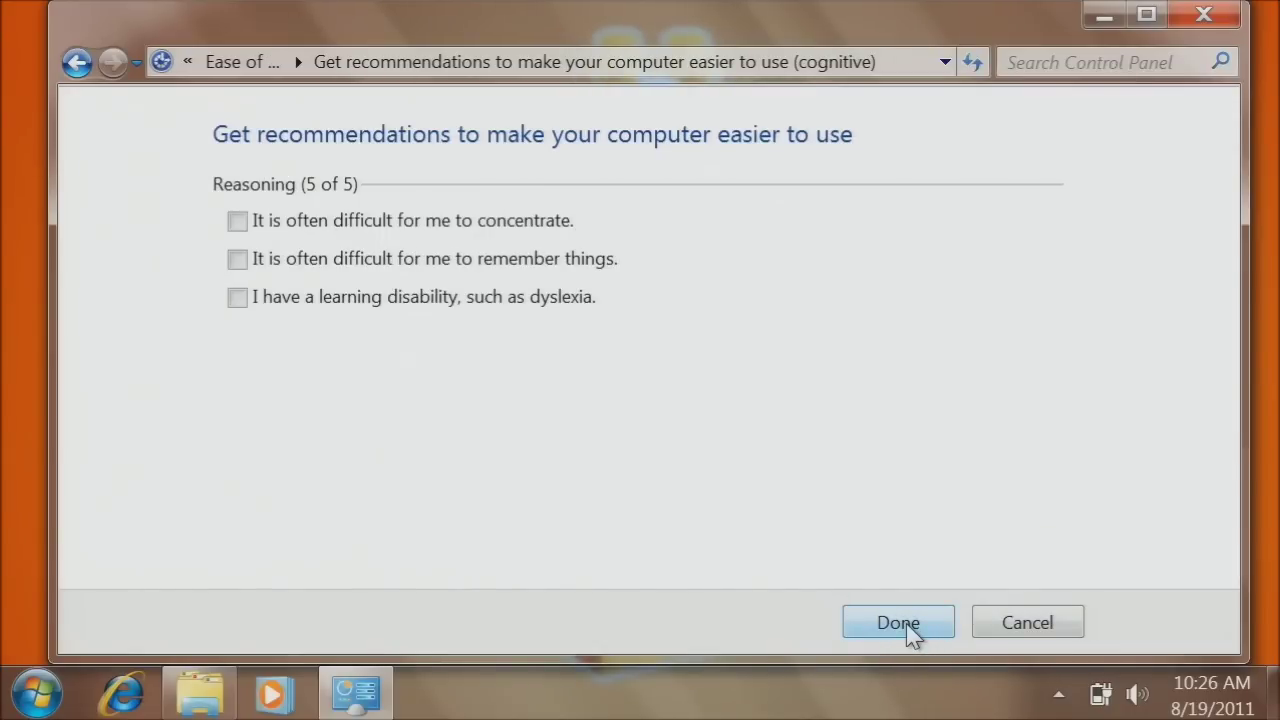
left_click(898, 622)
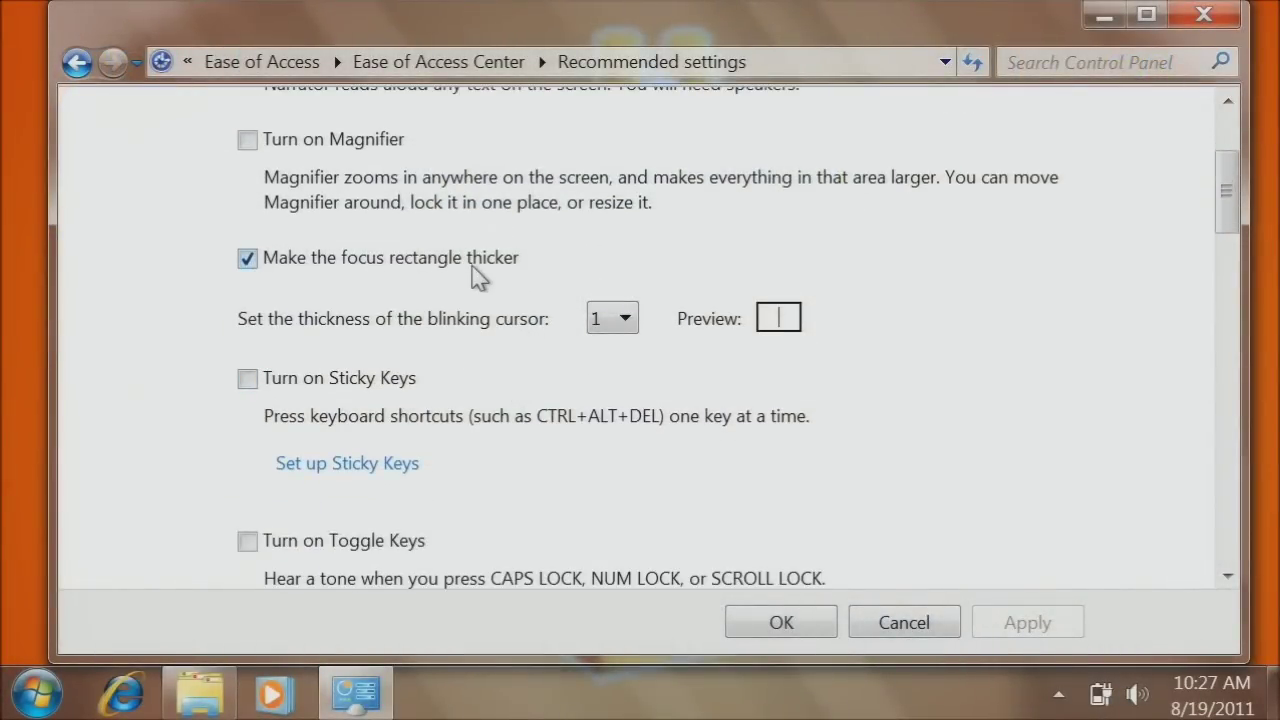
Scroll up and down through the Recommended settings page to review its options
scroll(483, 281, "down", 3)
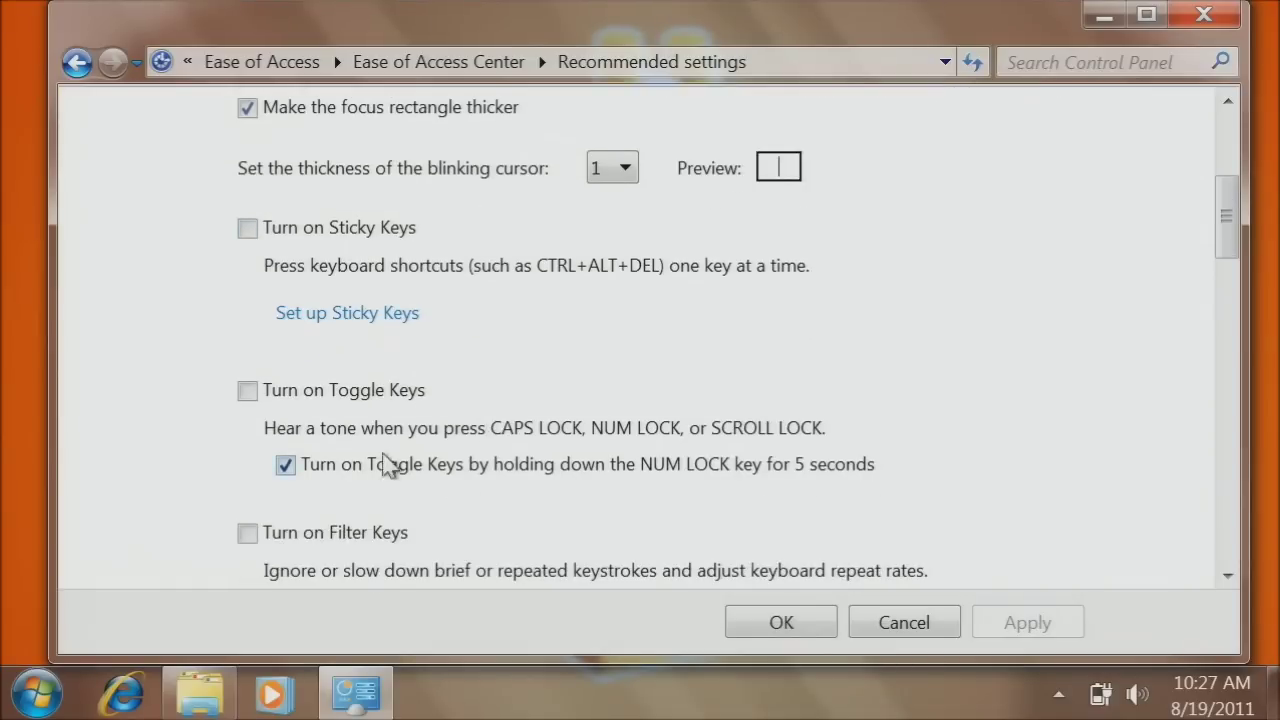
scroll(380, 408, "down", 10)
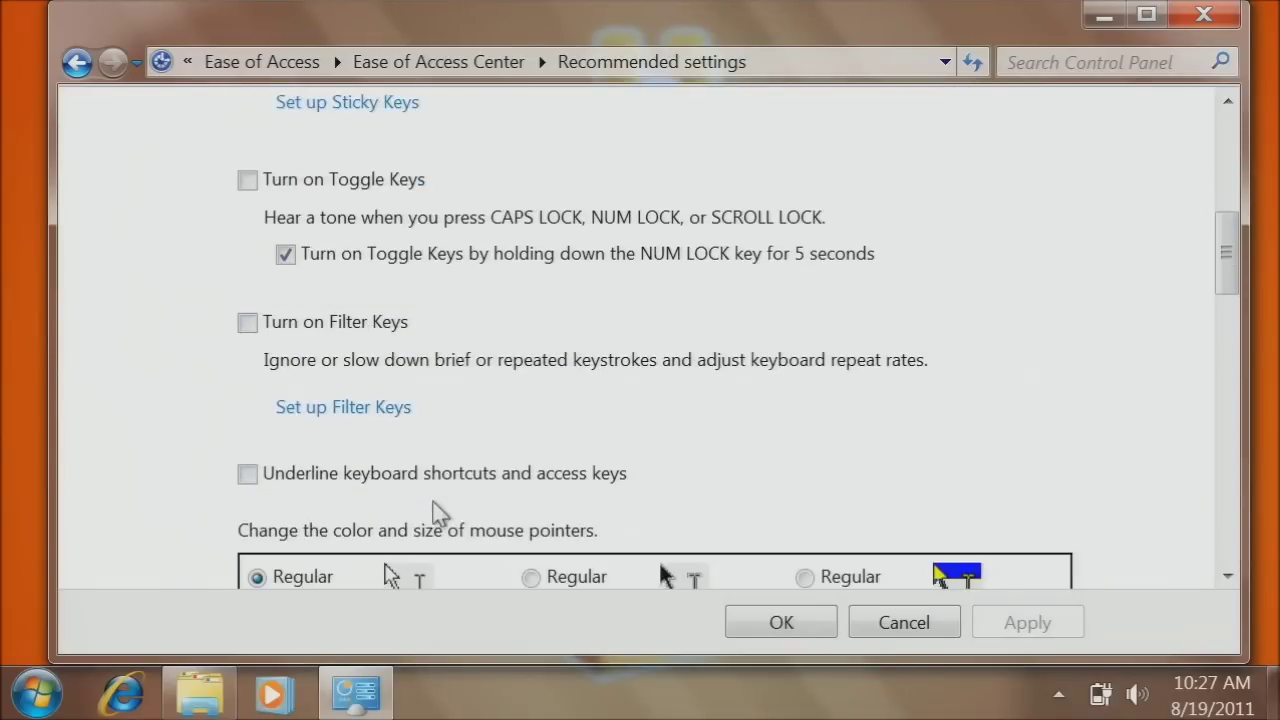
scroll(465, 484, "up", 3)
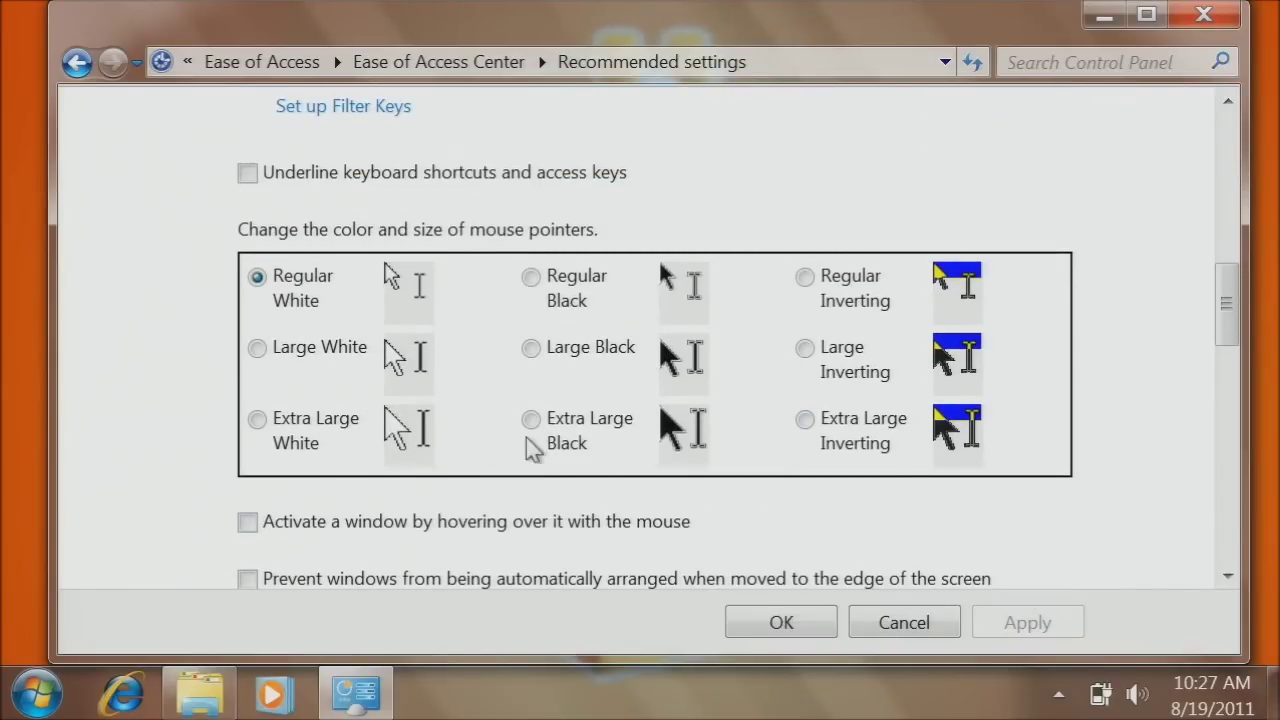
scroll(576, 450, "down", 6)
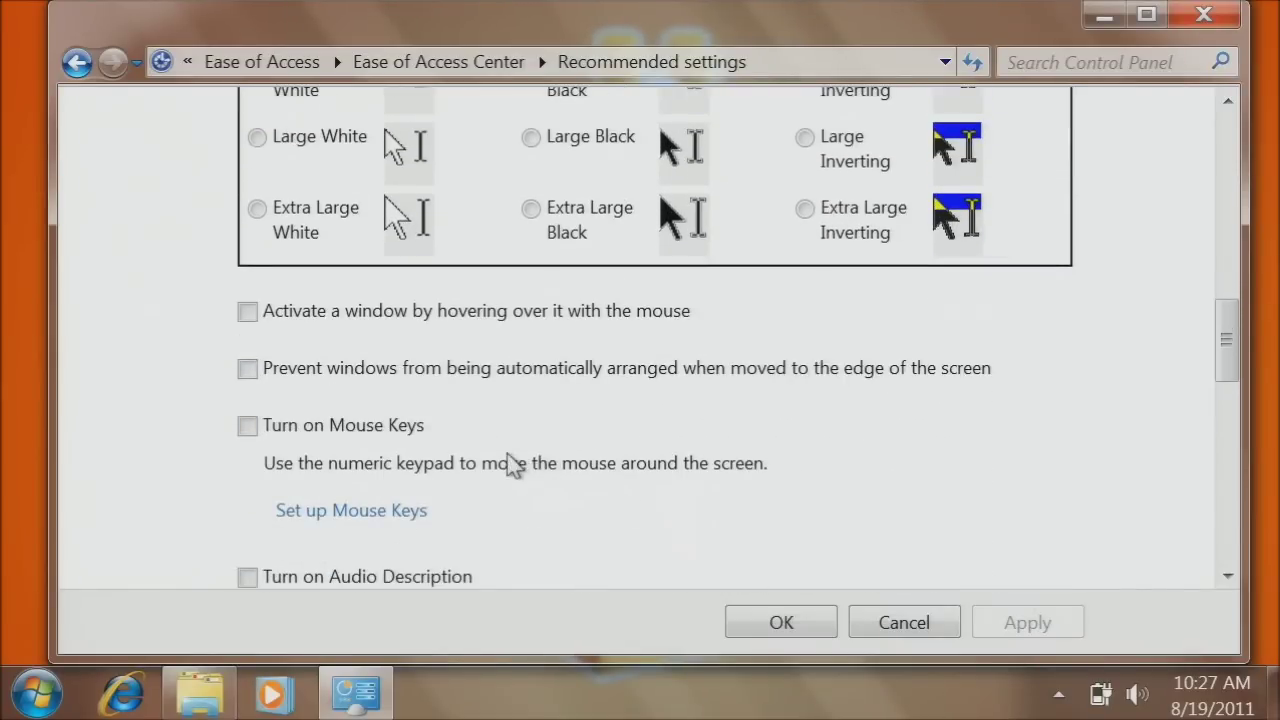
scroll(506, 454, "down", 10)
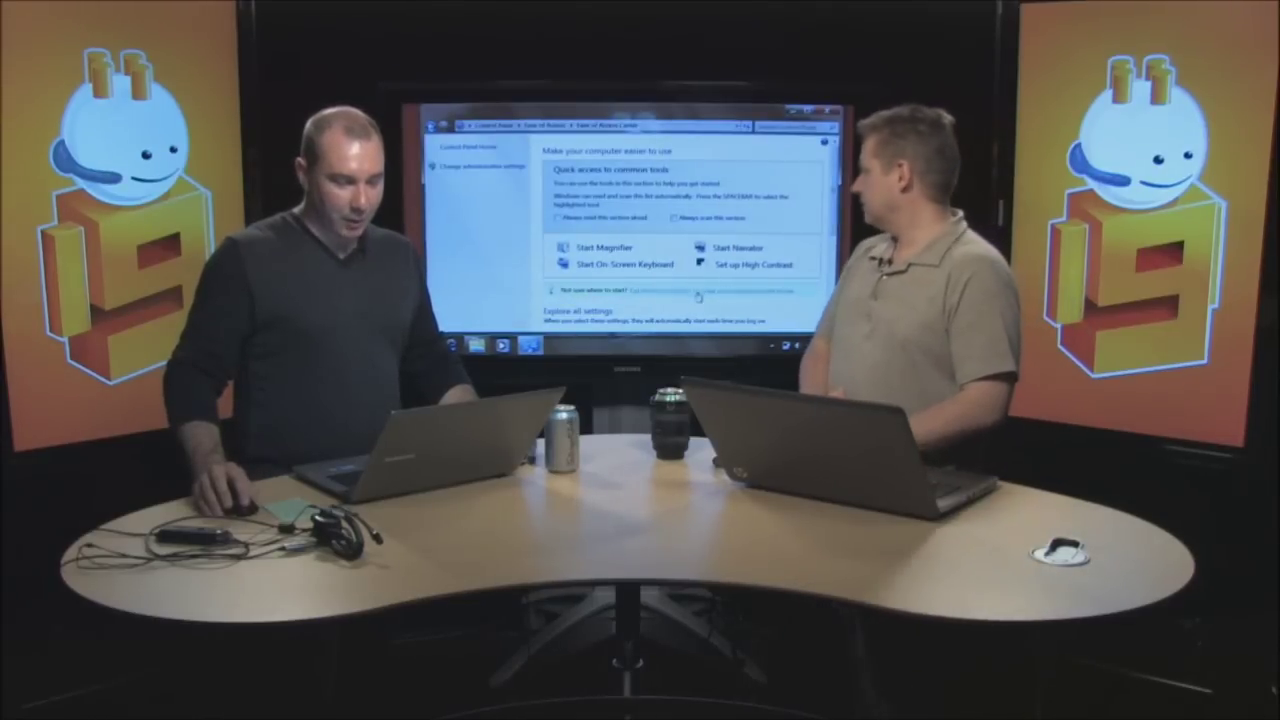
Open 'Make the mouse easier to use' and scroll down to its See also links
scroll(688, 312, "down", 1)
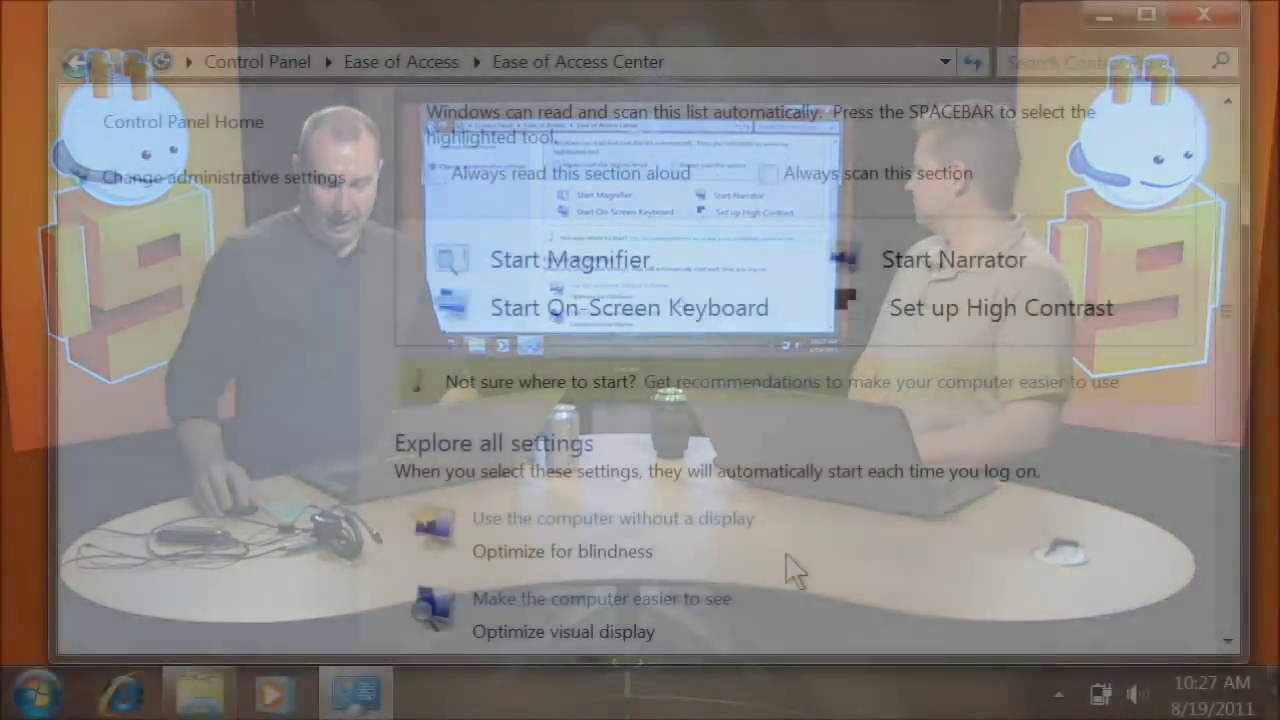
scroll(683, 301, "down", 3)
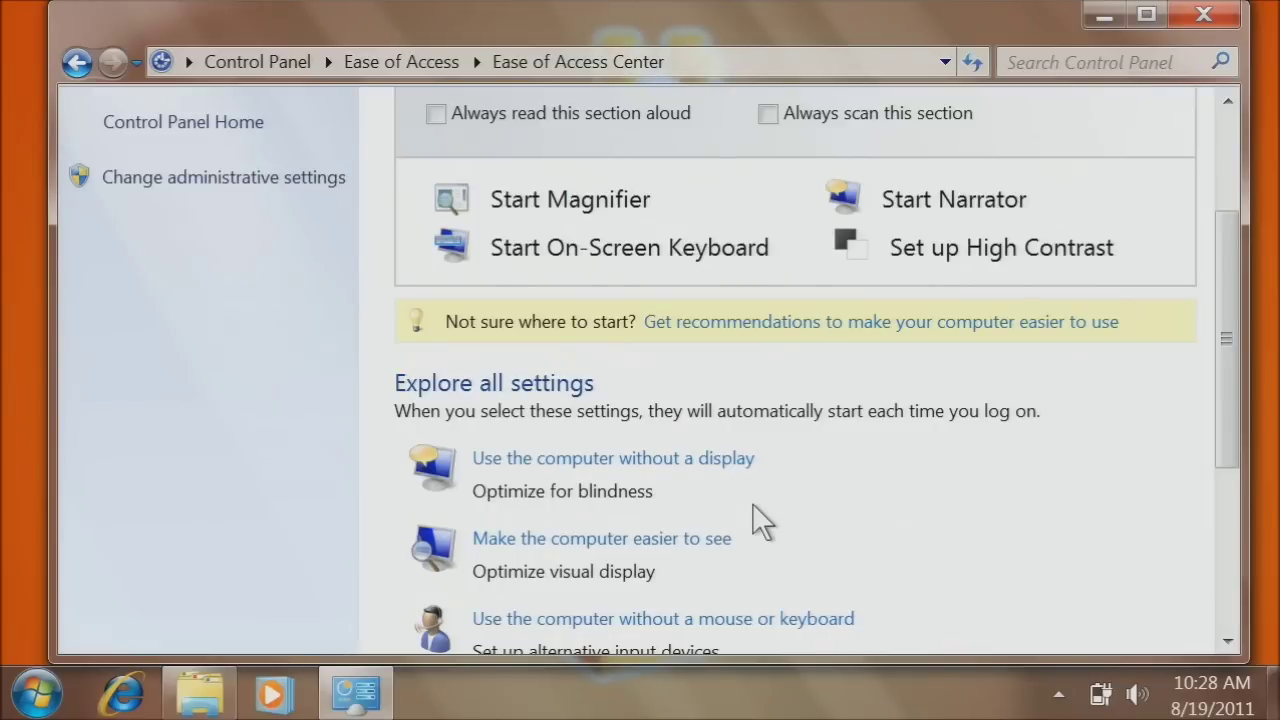
scroll(470, 498, "down", 2)
scroll(565, 604, "down", 1)
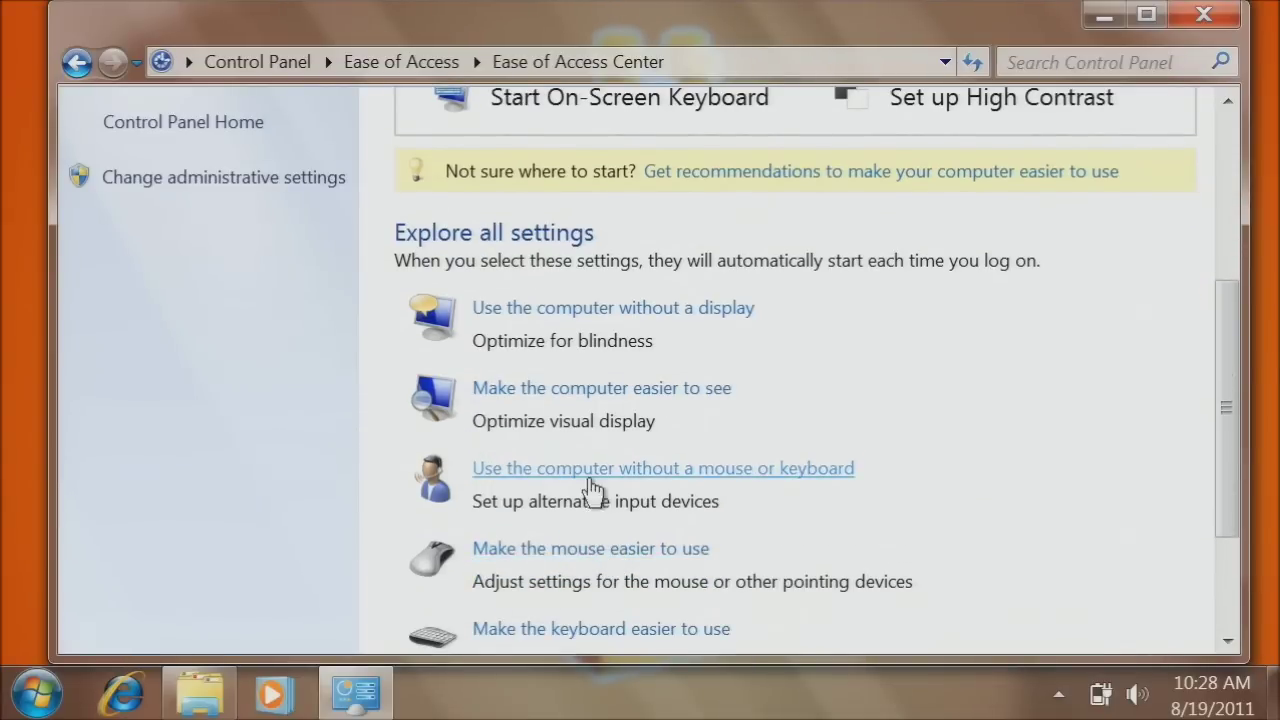
scroll(605, 500, "down", 1)
left_click(600, 519)
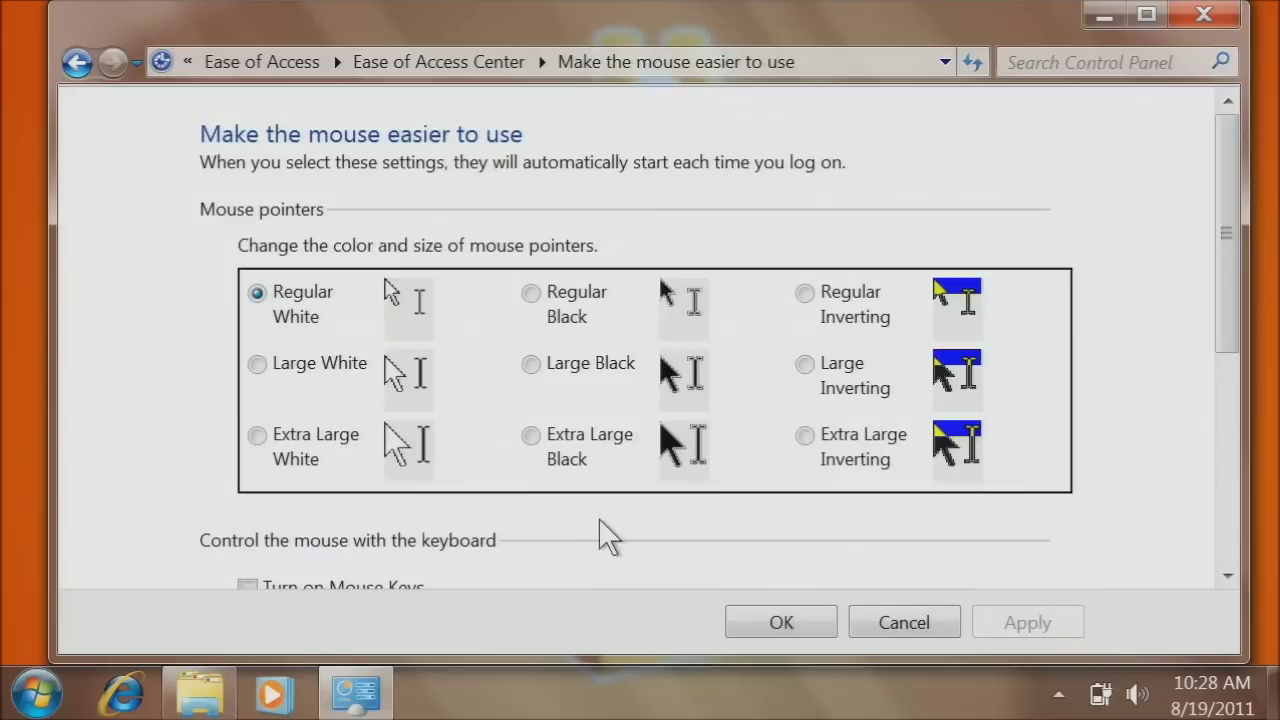
scroll(628, 534, "down", 2)
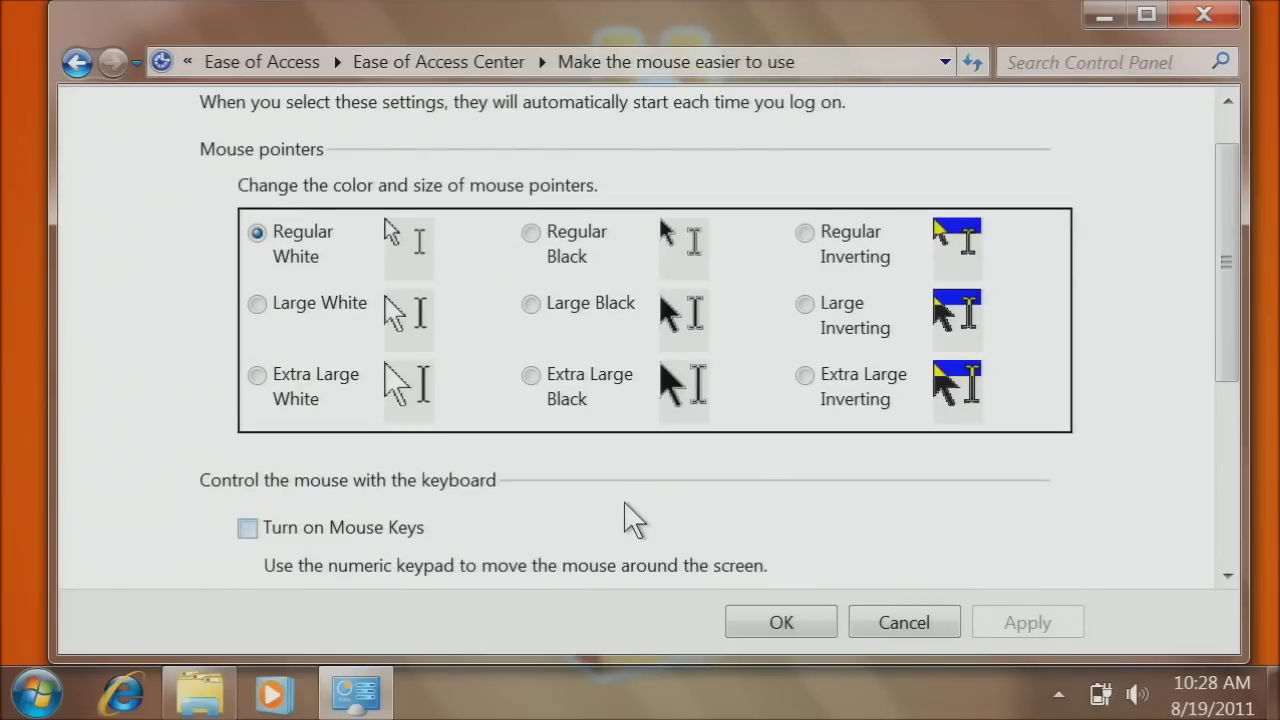
scroll(680, 414, "down", 3)
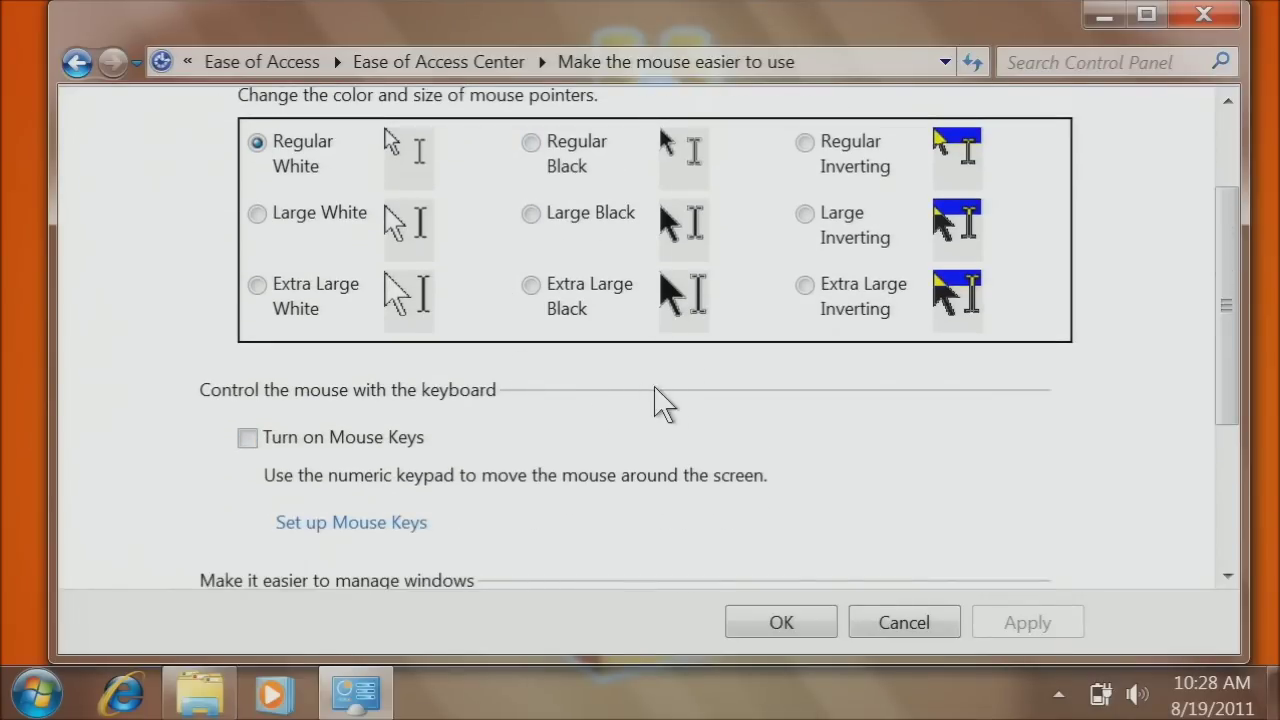
scroll(660, 400, "down", 7)
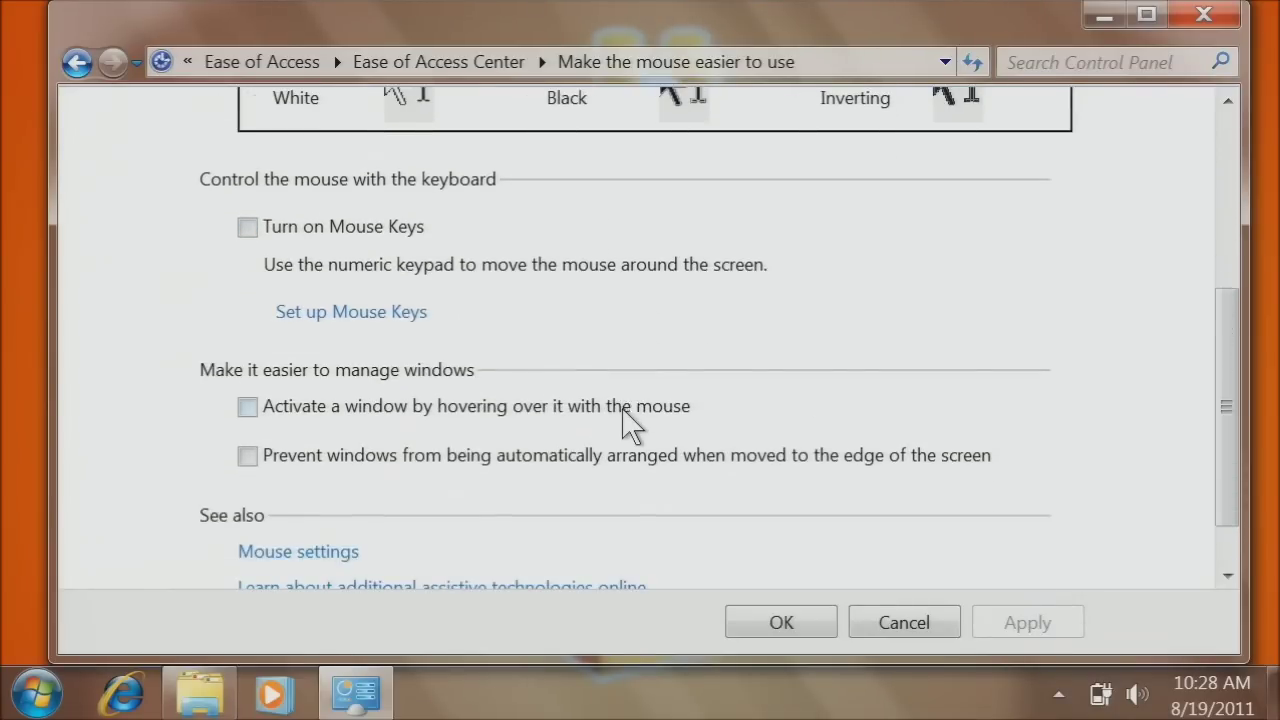
scroll(565, 435, "down", 3)
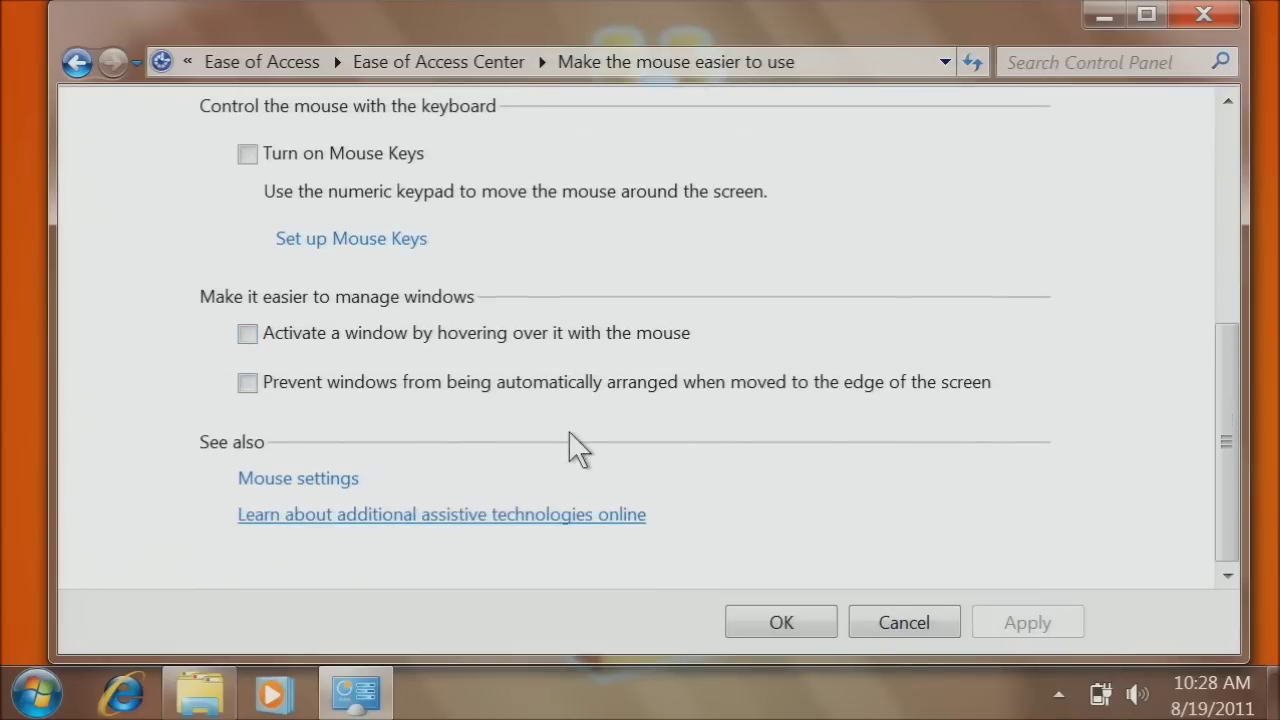
In Pointer Options, raise speed one notch, keep trails off, enable the CTRL locator, apply and test it
left_click(300, 479)
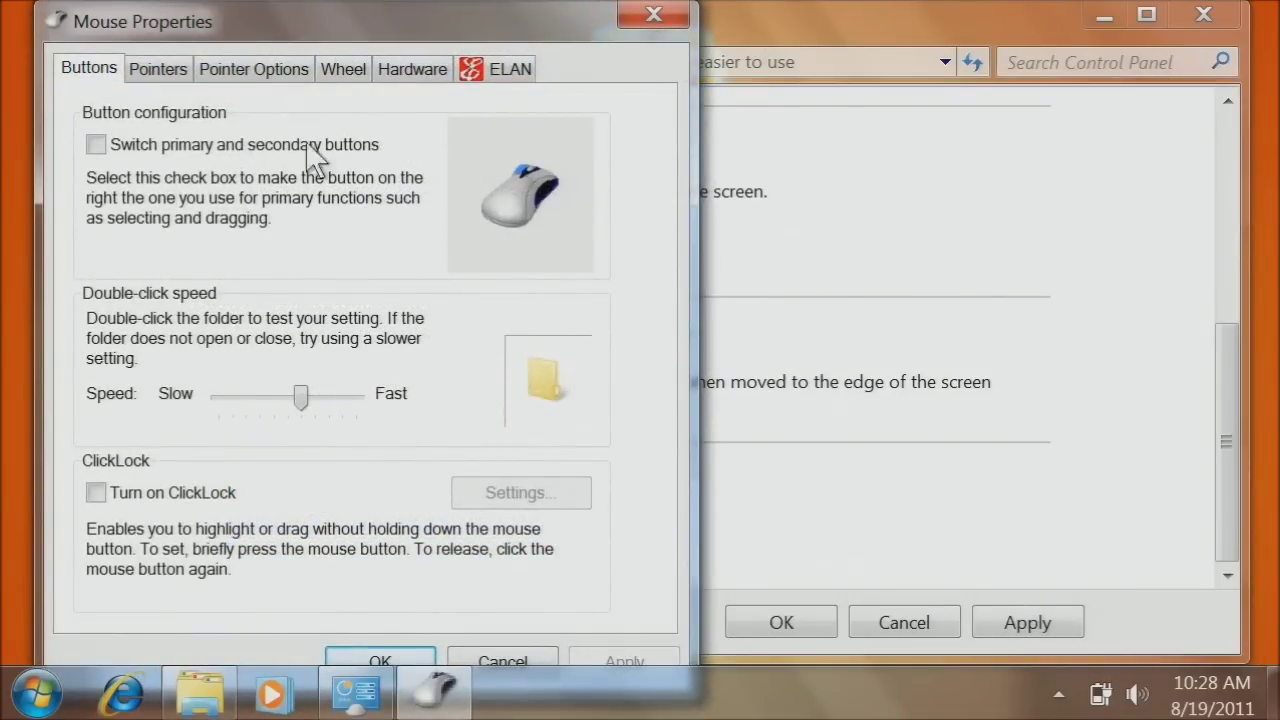
left_click(228, 80)
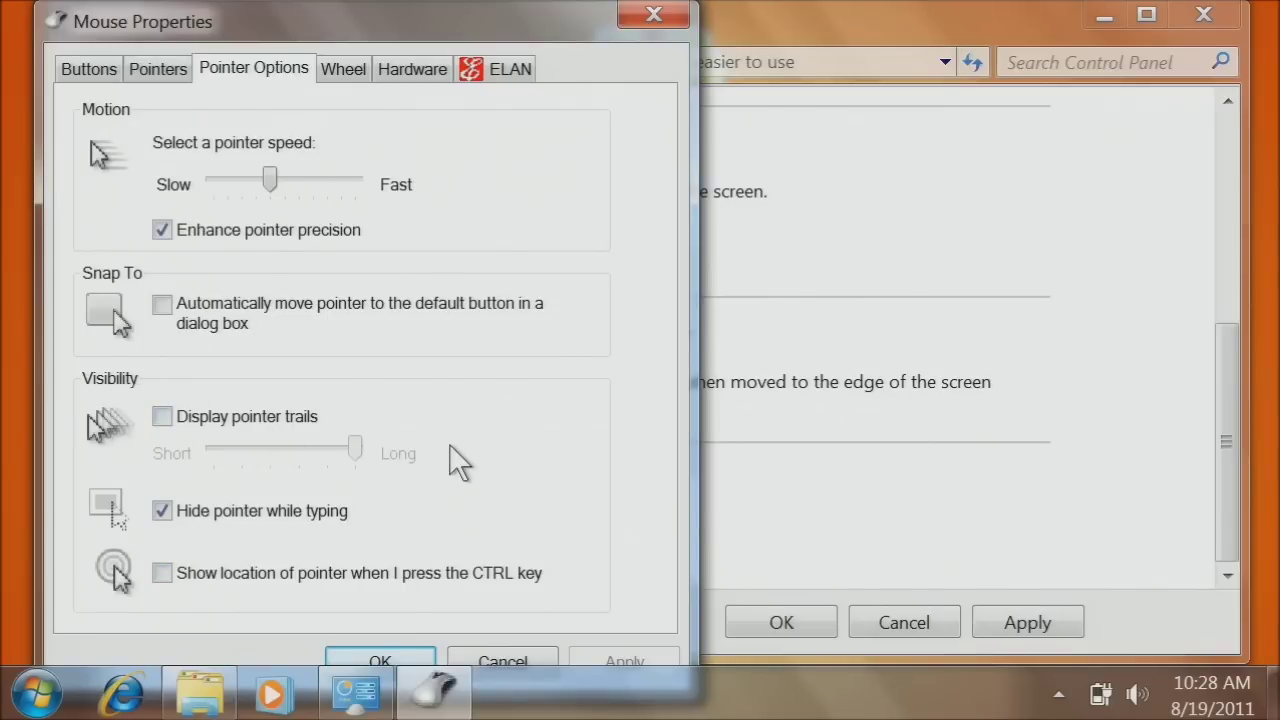
key("Right")
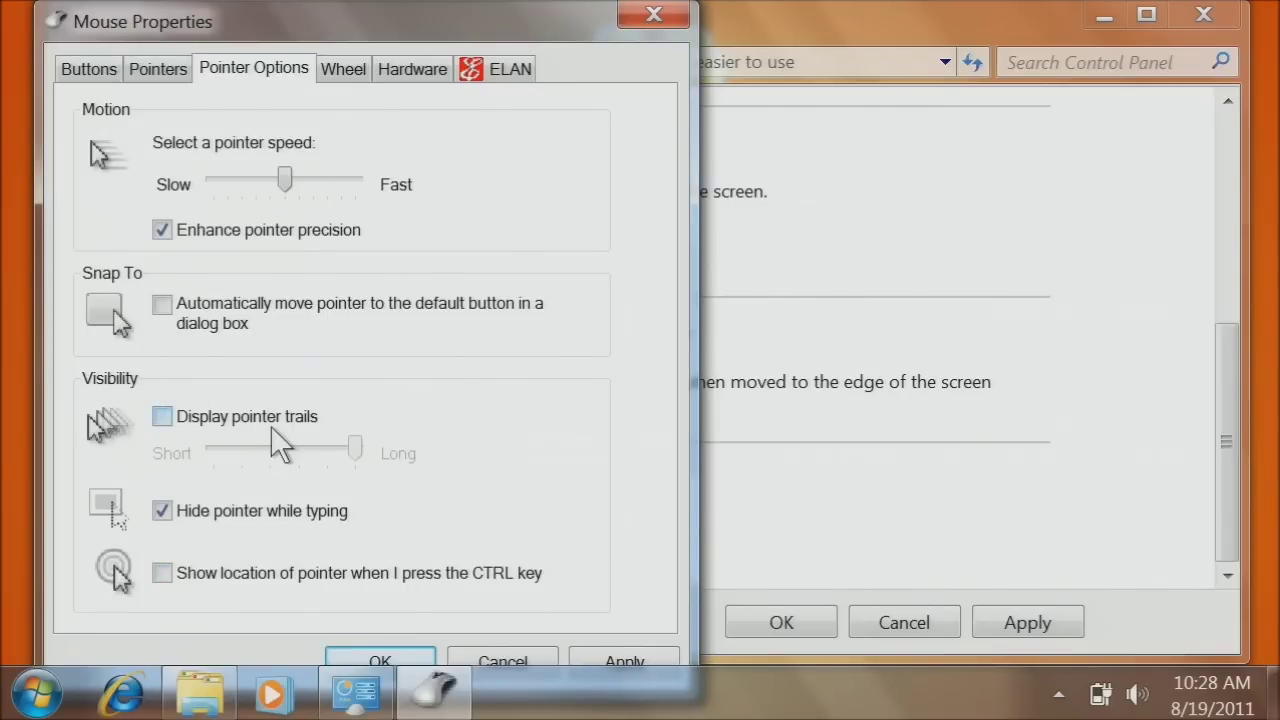
left_click(196, 416)
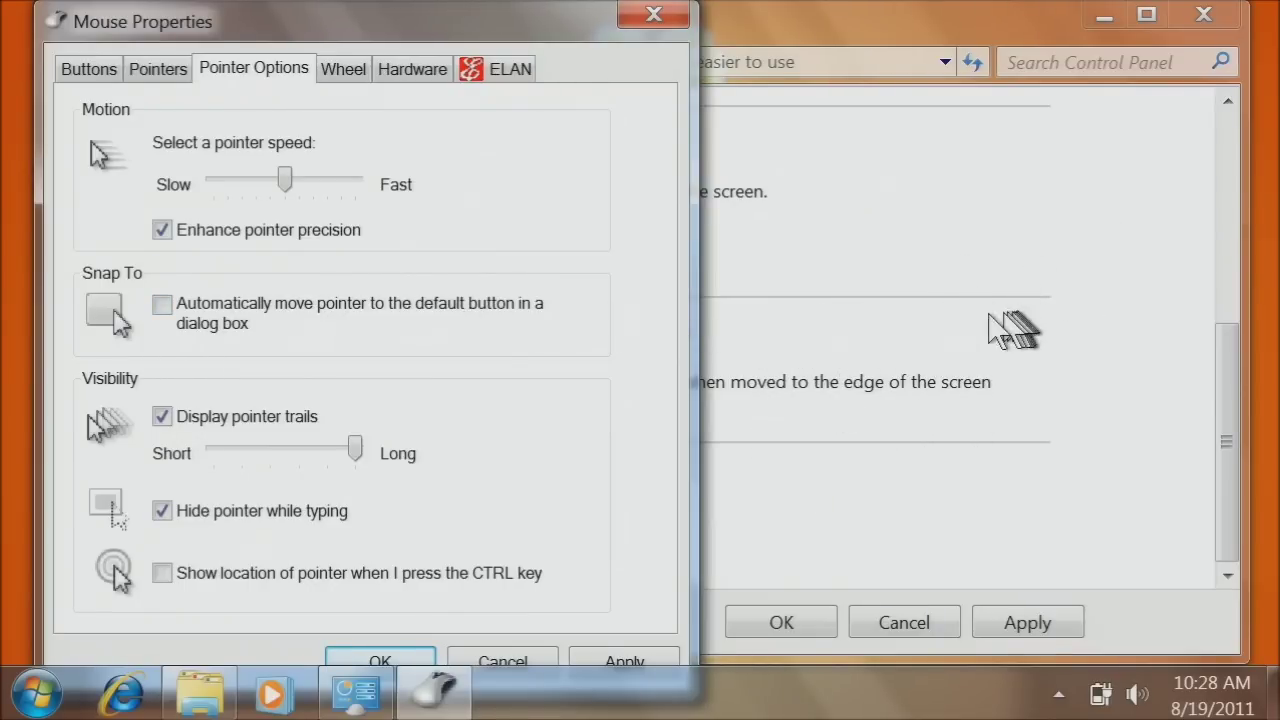
left_click(162, 416)
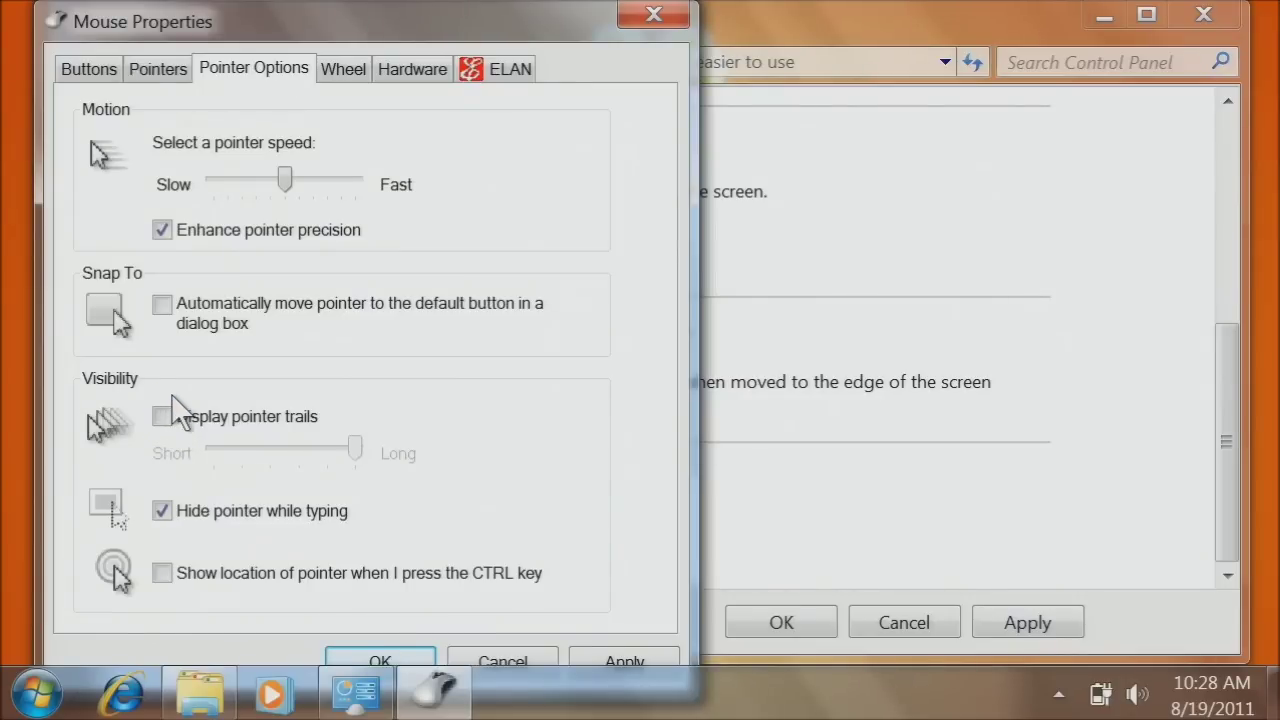
left_click(158, 574)
left_click(598, 652)
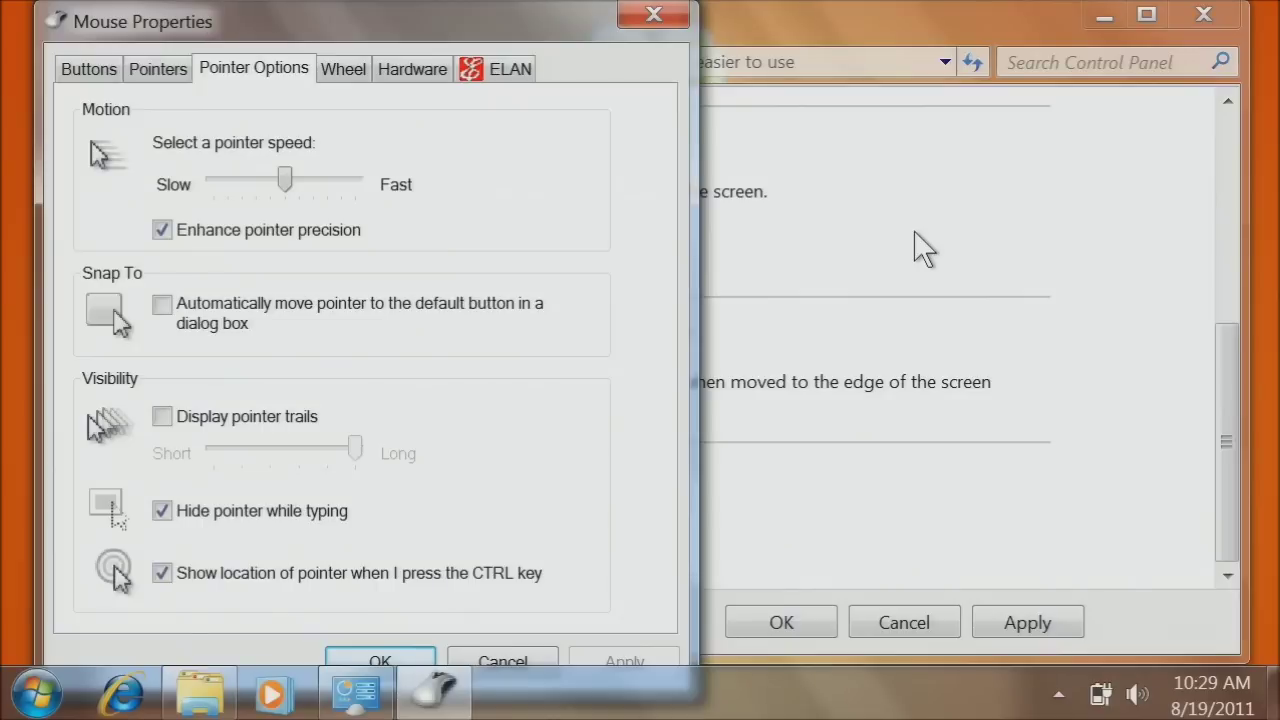
key("ctrl")
key("ctrl")
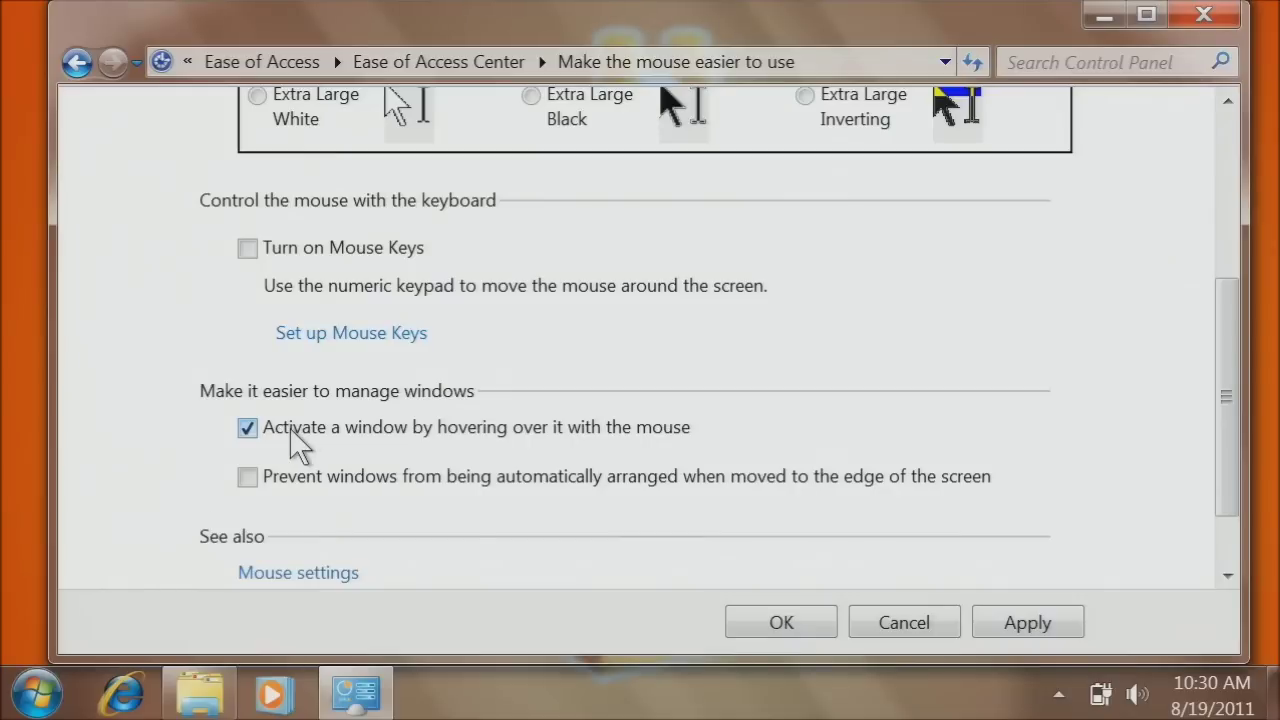
Apply hover-to-activate, halve the settings window, and open a narrowed Libraries window beside it
left_click(1012, 620)
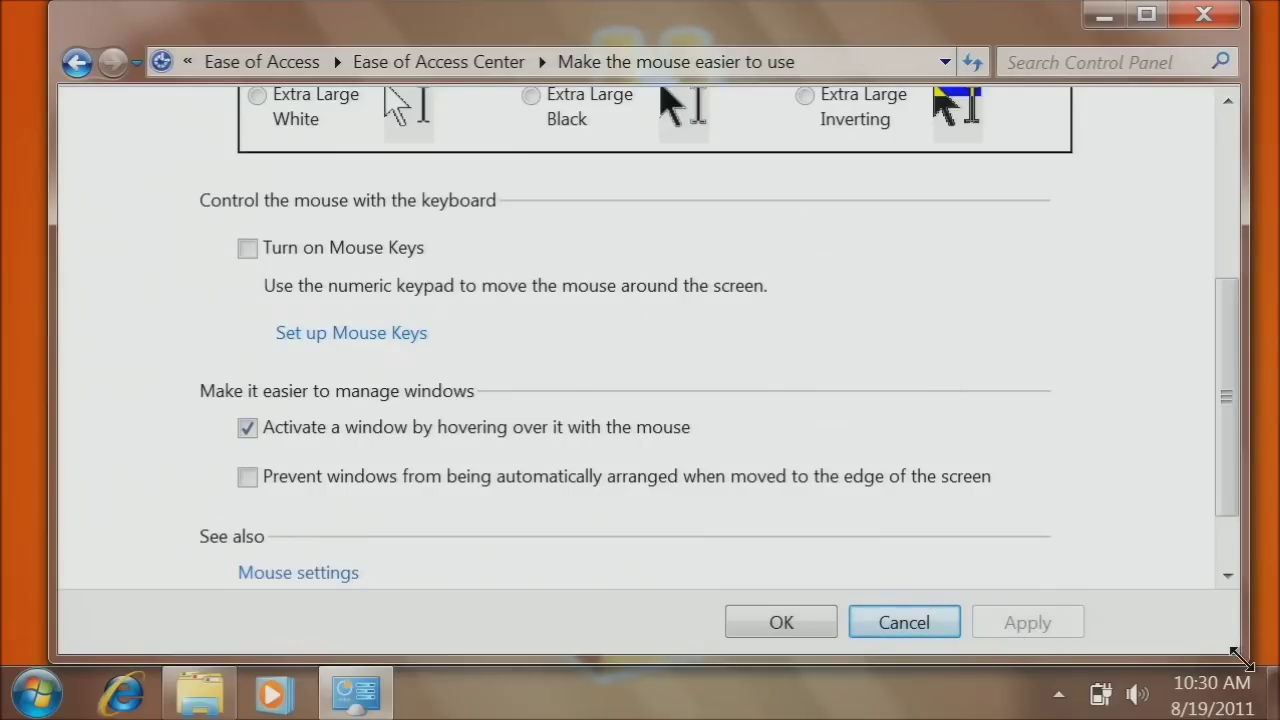
left_click_drag(1240, 658, 596, 636)
right_click(215, 705)
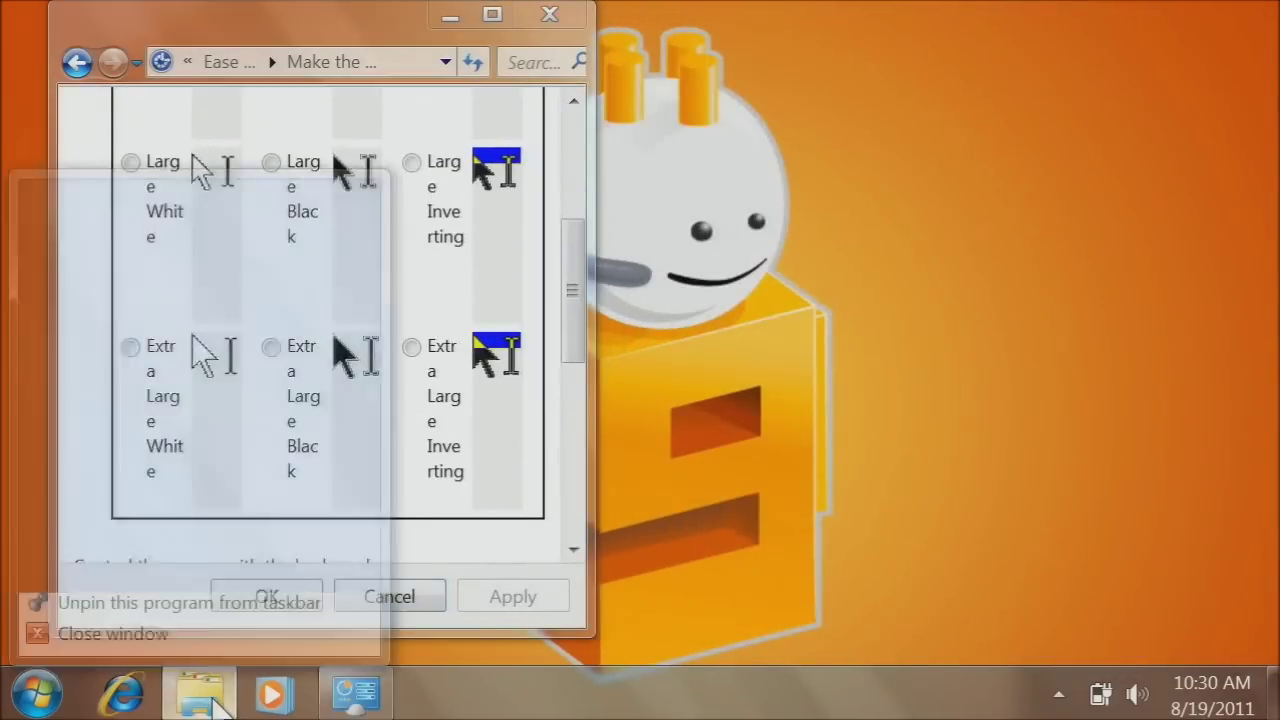
left_click(165, 555)
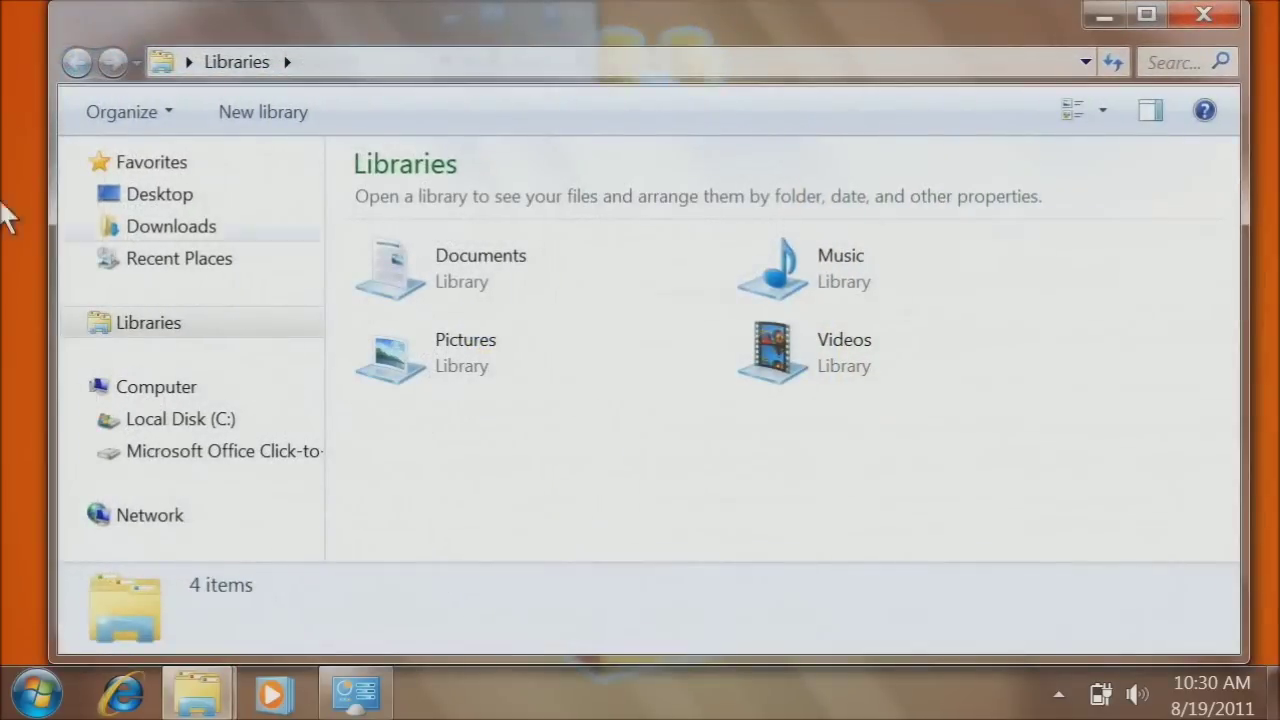
left_click_drag(63, 185, 777, 178)
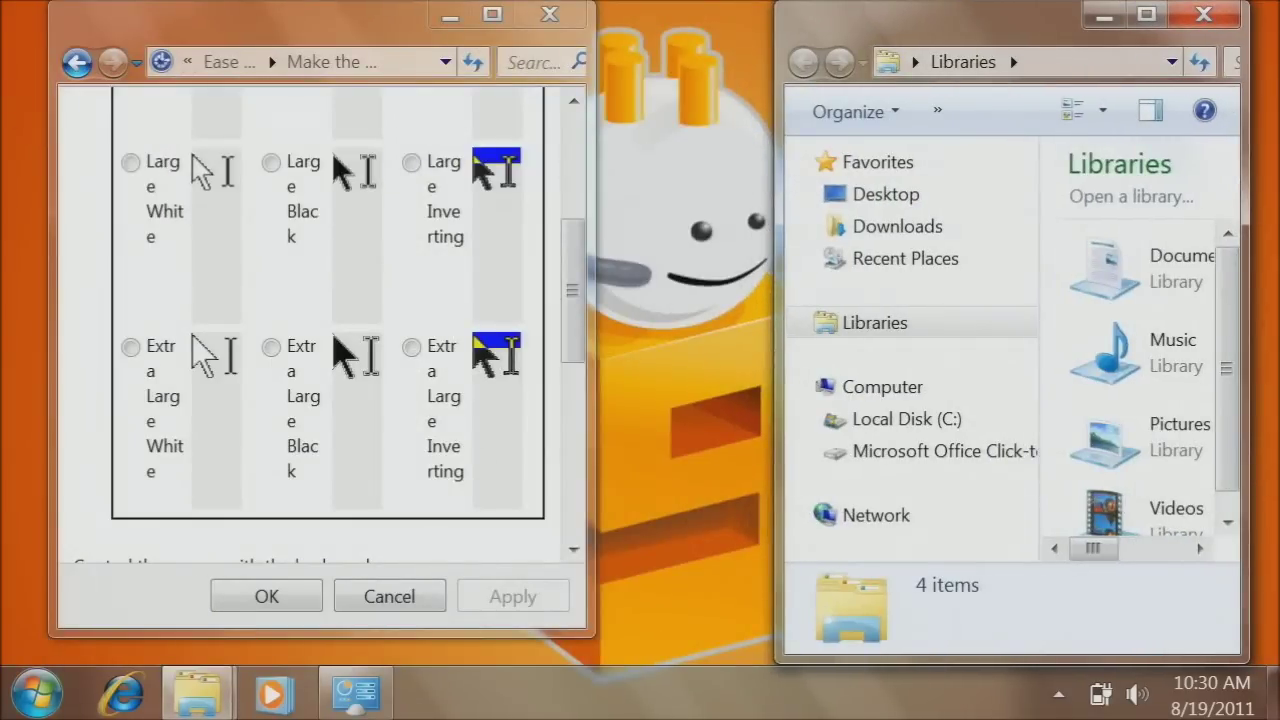
Switch between the browser and the two Libraries windows via taskbar previews and title bars
left_click(130, 700)
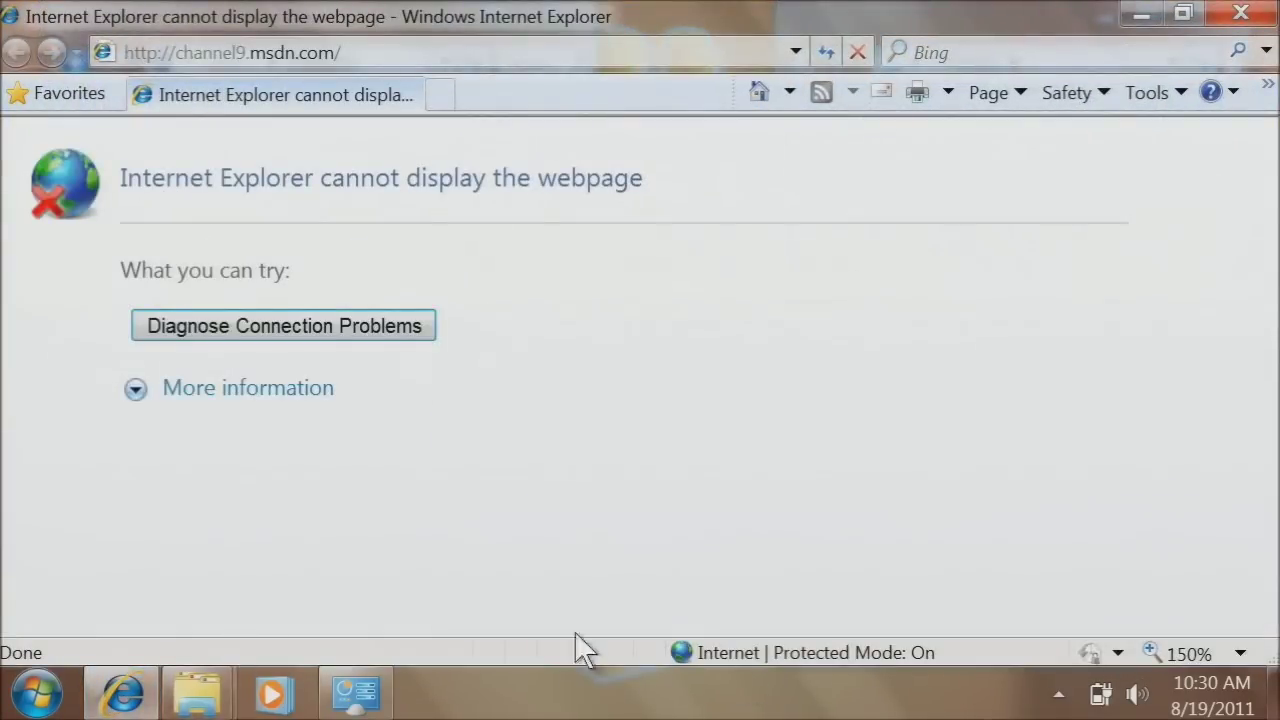
mouse_move(220, 695)
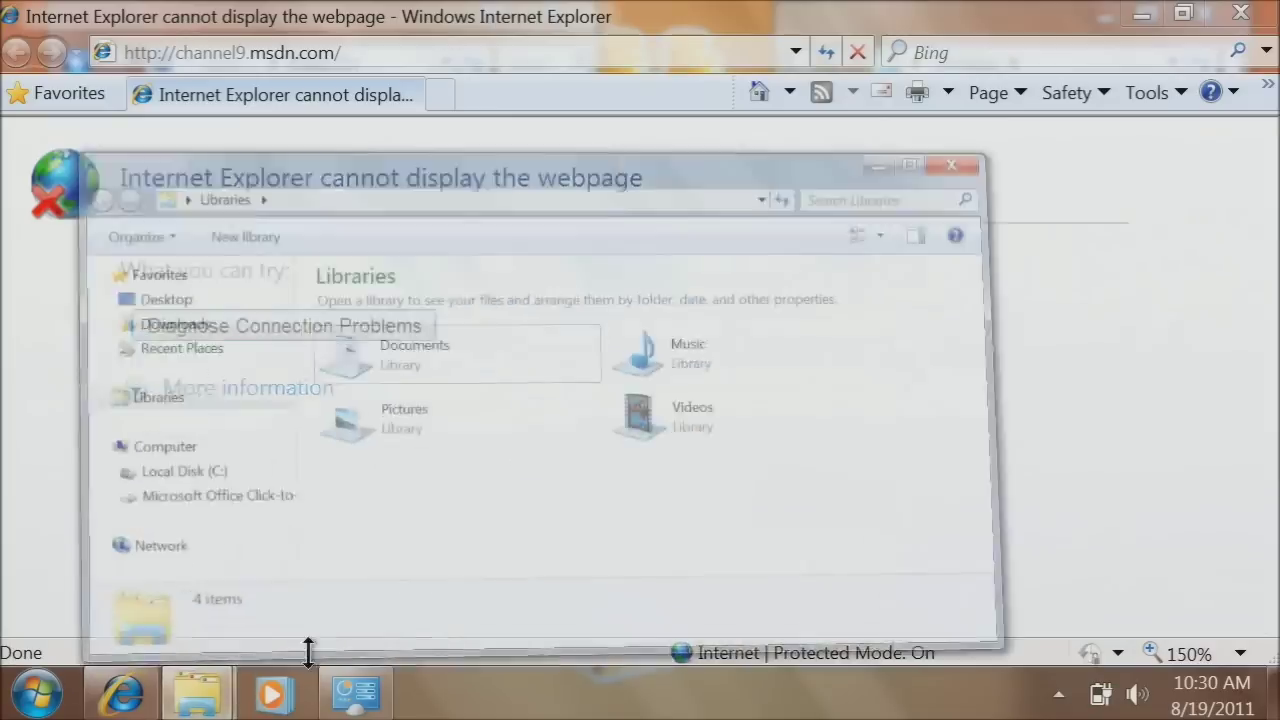
left_click(300, 640)
left_click(531, 566)
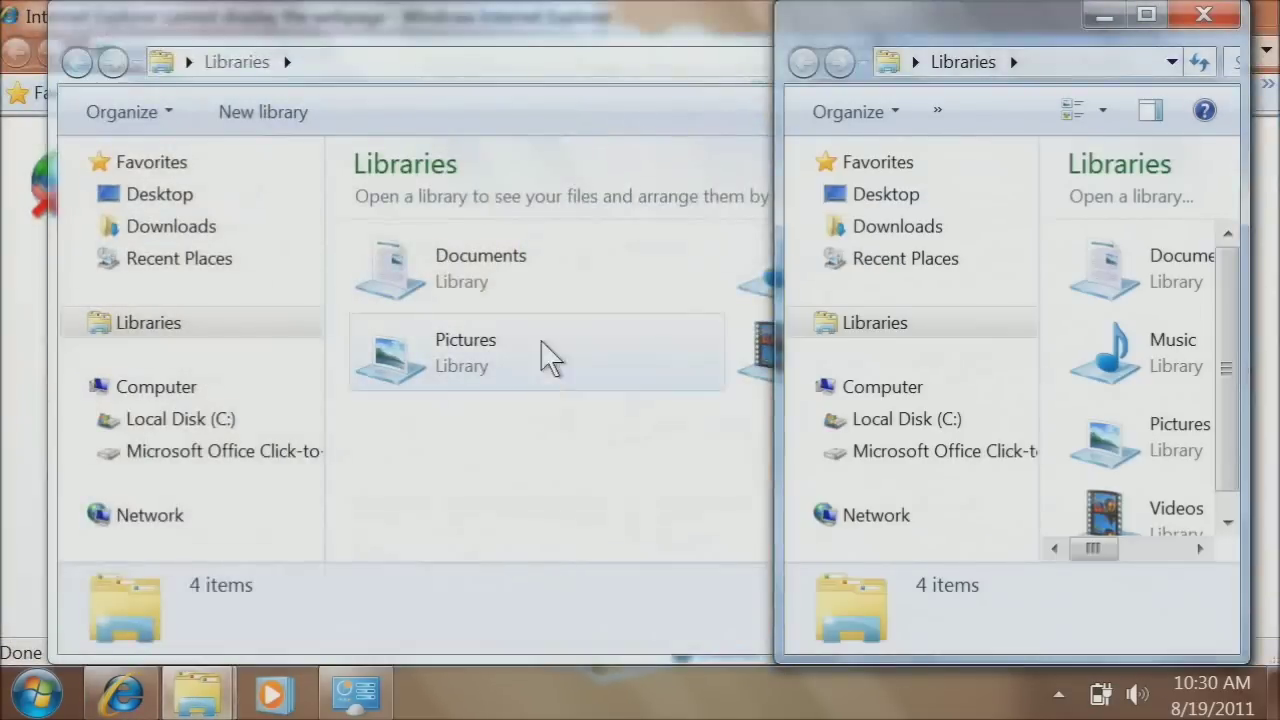
left_click(85, 75)
left_click(46, 97)
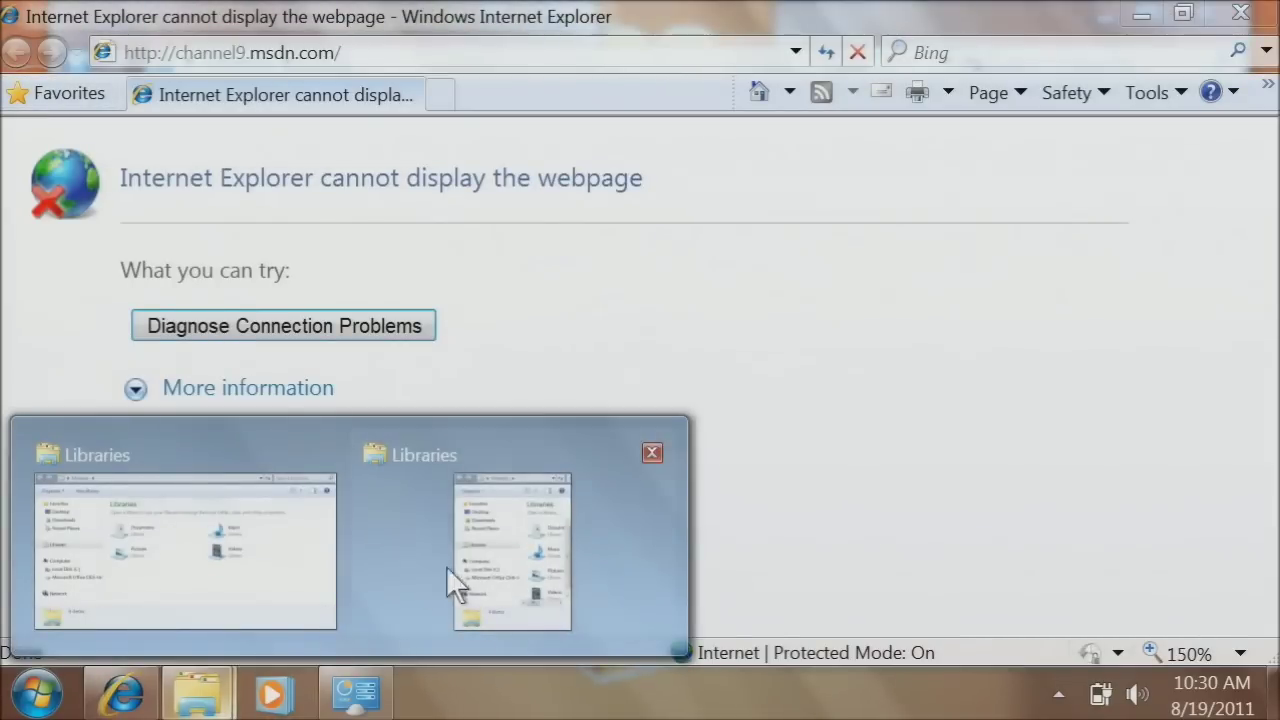
Restore the browser and move it up-right, then narrow the Libraries window from its left edge
left_click(1186, 15)
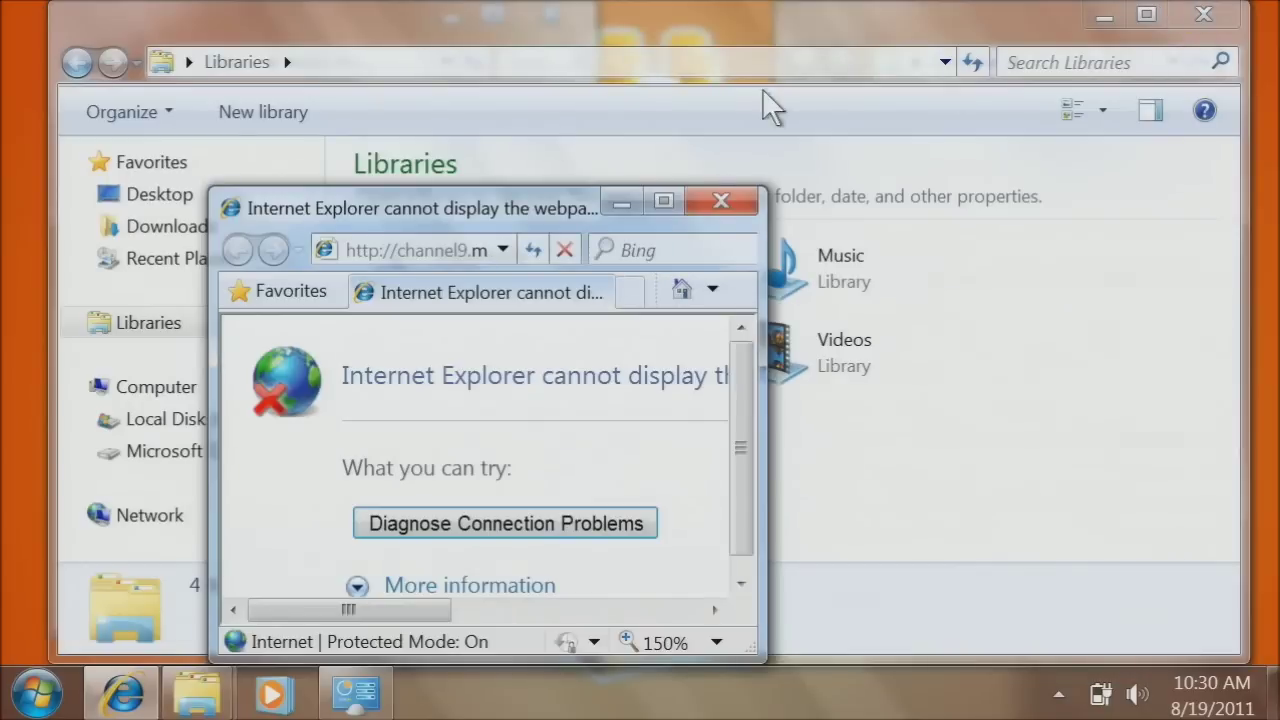
left_click_drag(567, 212, 770, 148)
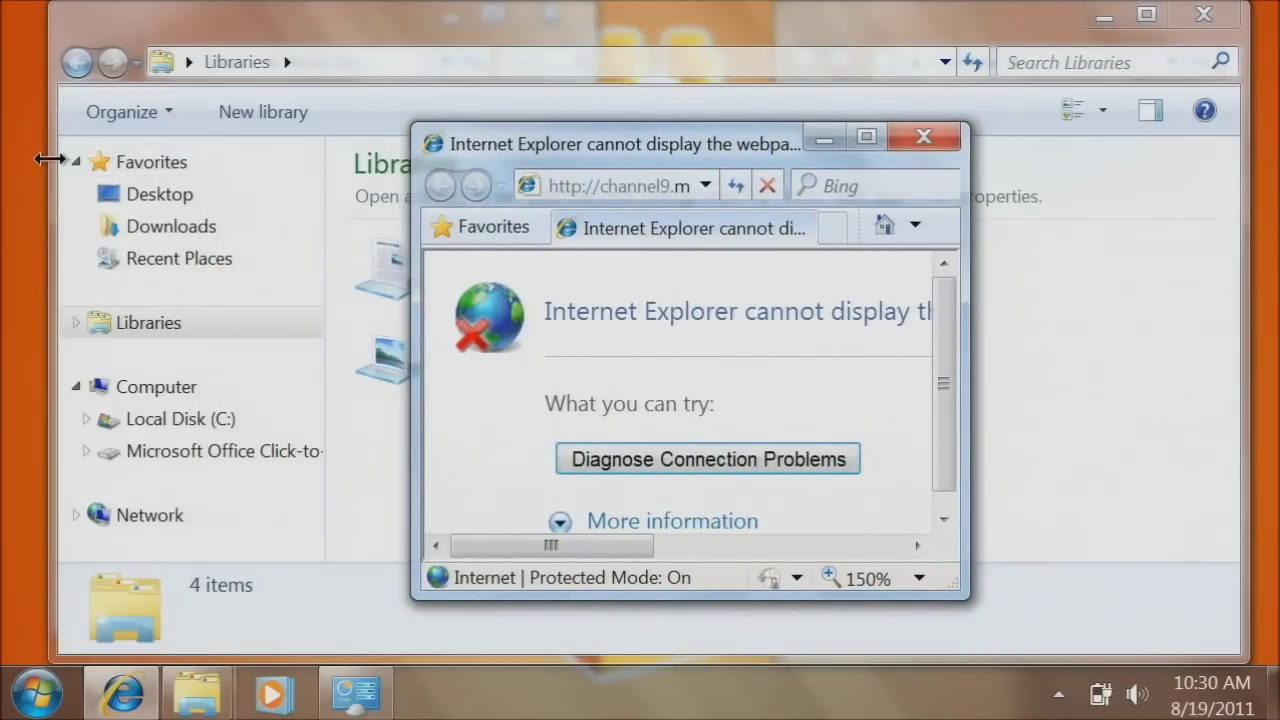
left_click_drag(55, 160, 420, 140)
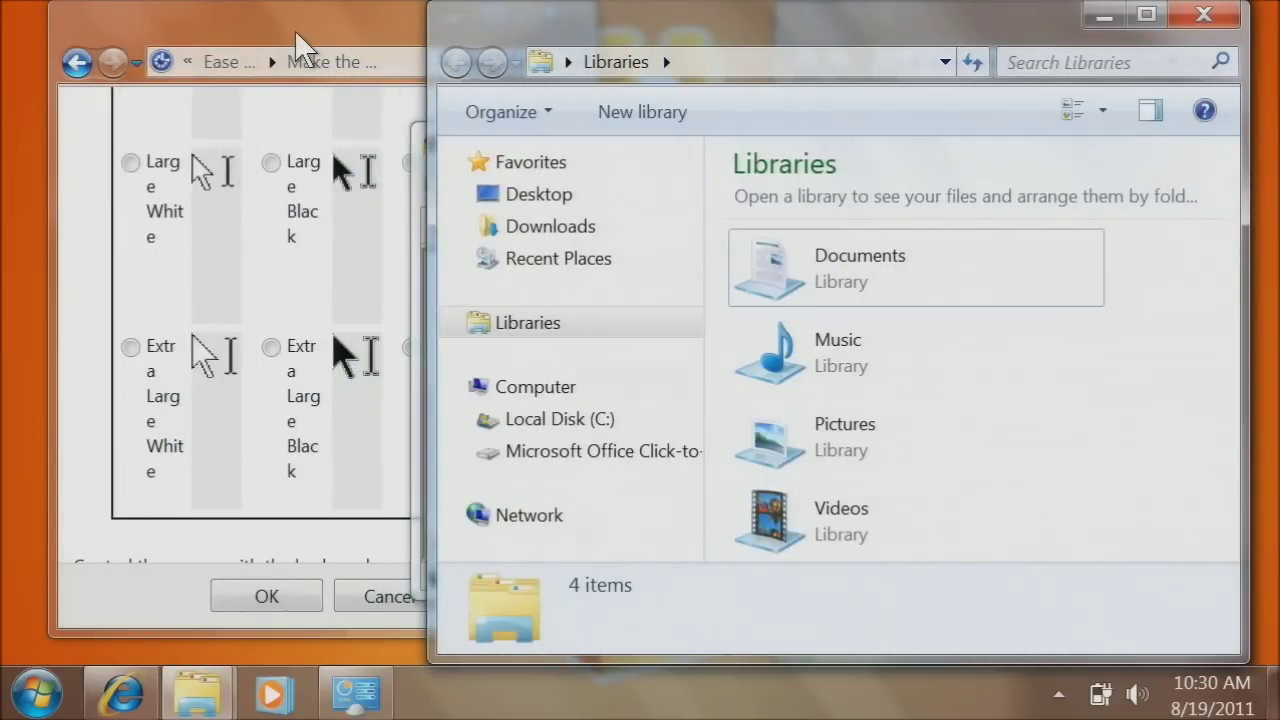
Alternate the mouse settings page and the Libraries window in front of each other several times
left_click(296, 33)
left_click(888, 40)
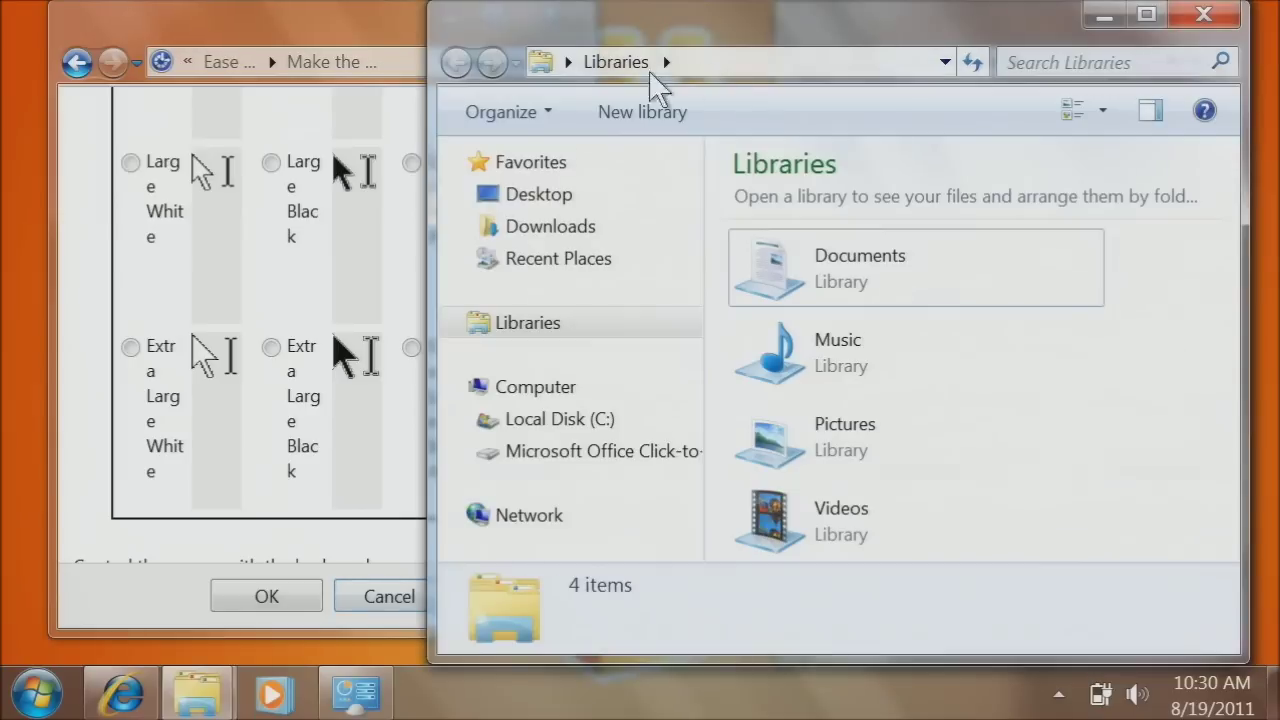
left_click(286, 43)
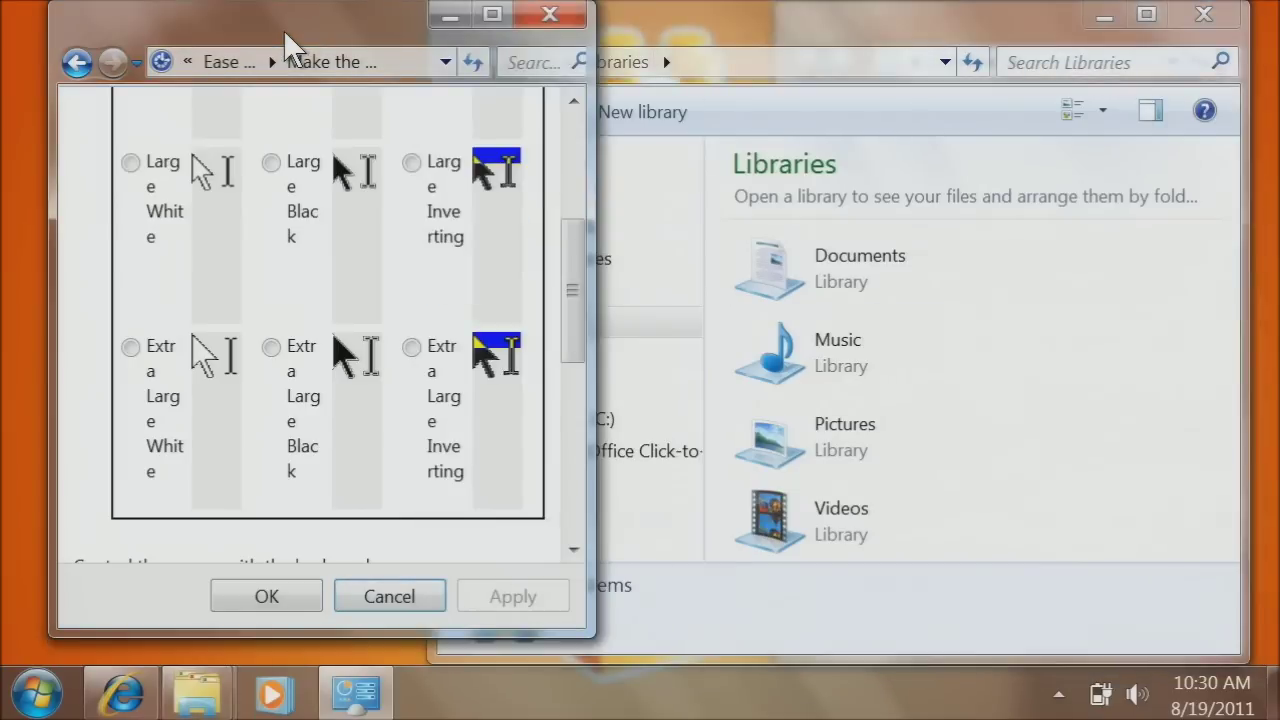
left_click(790, 30)
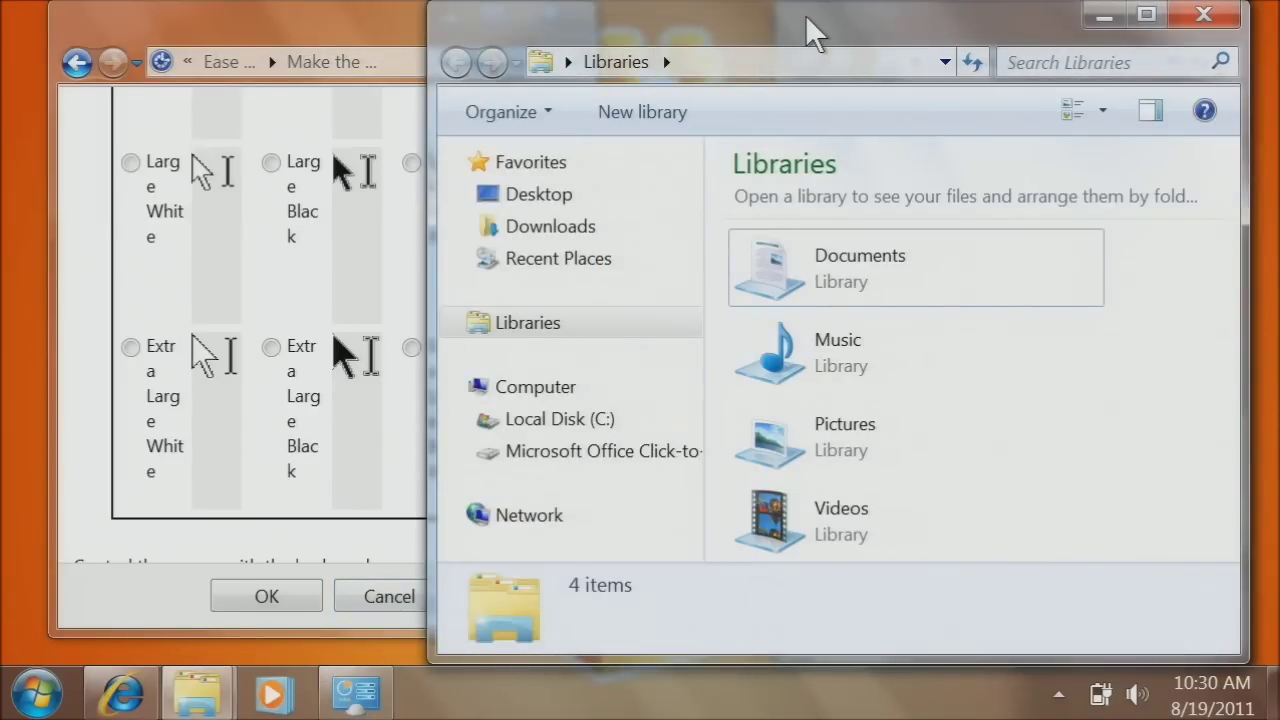
left_click(210, 360)
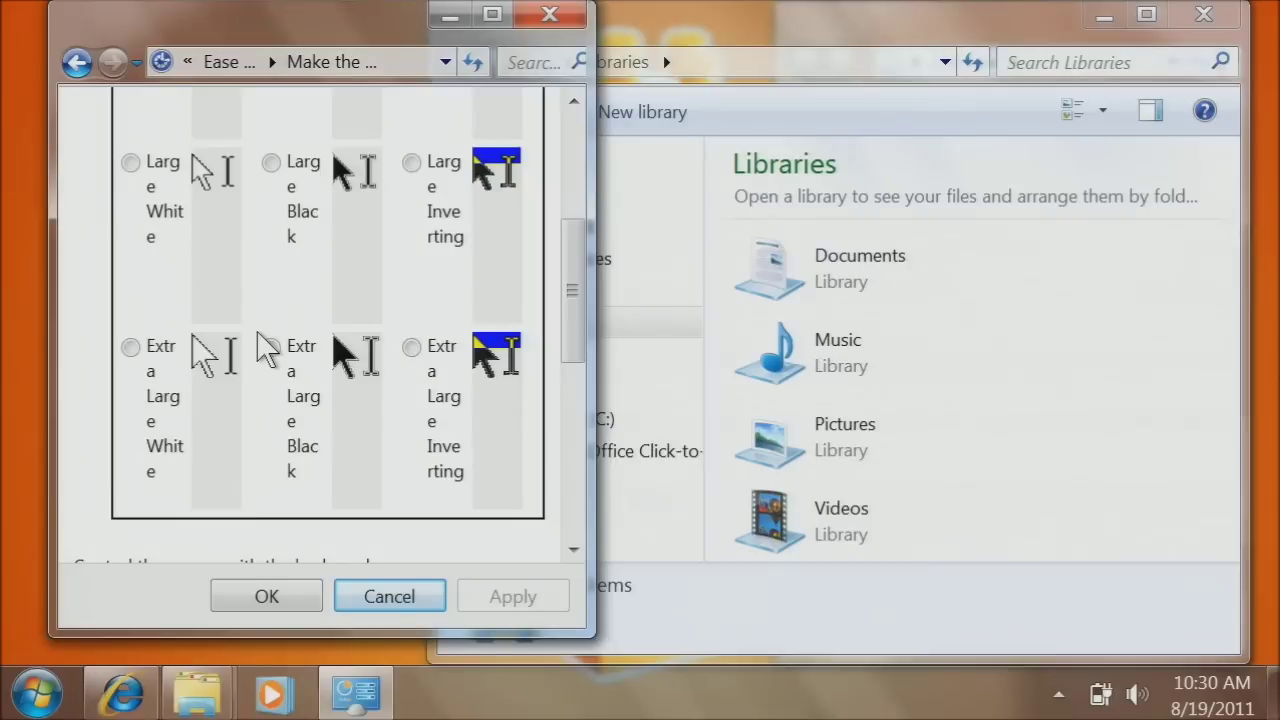
left_click(883, 470)
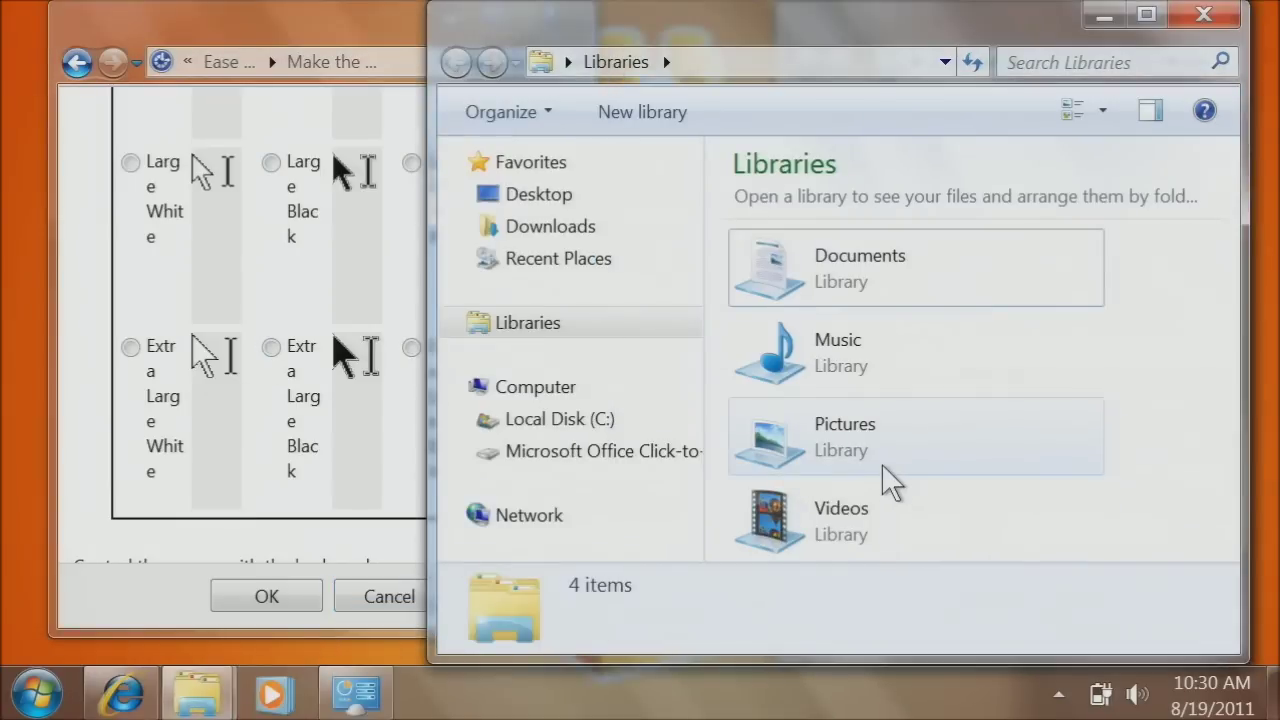